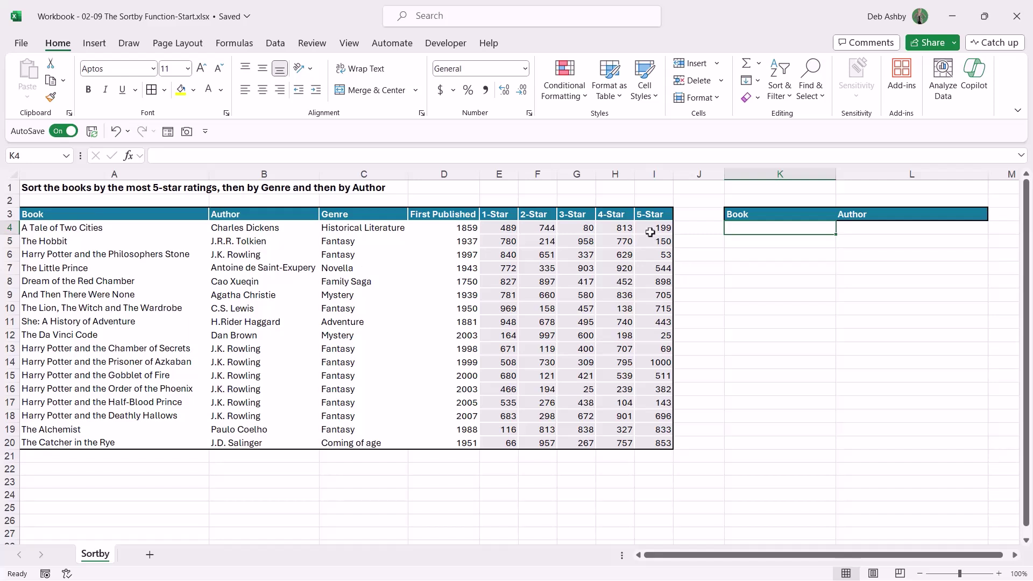
Review the 5-Star rating values and the empty Book and Author output cells
left_click_drag(652, 231, 653, 443)
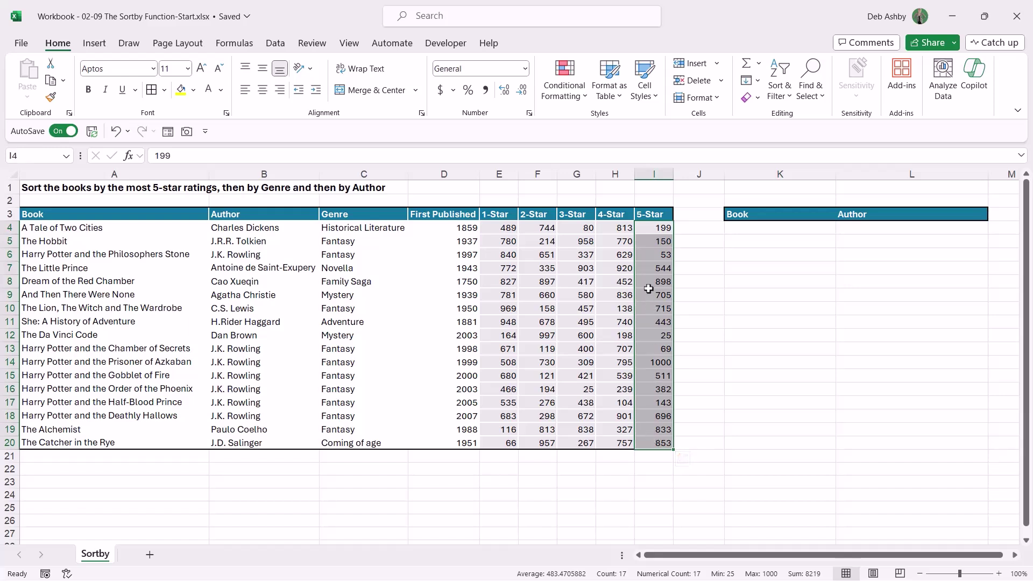
left_click(754, 232)
left_click(880, 230)
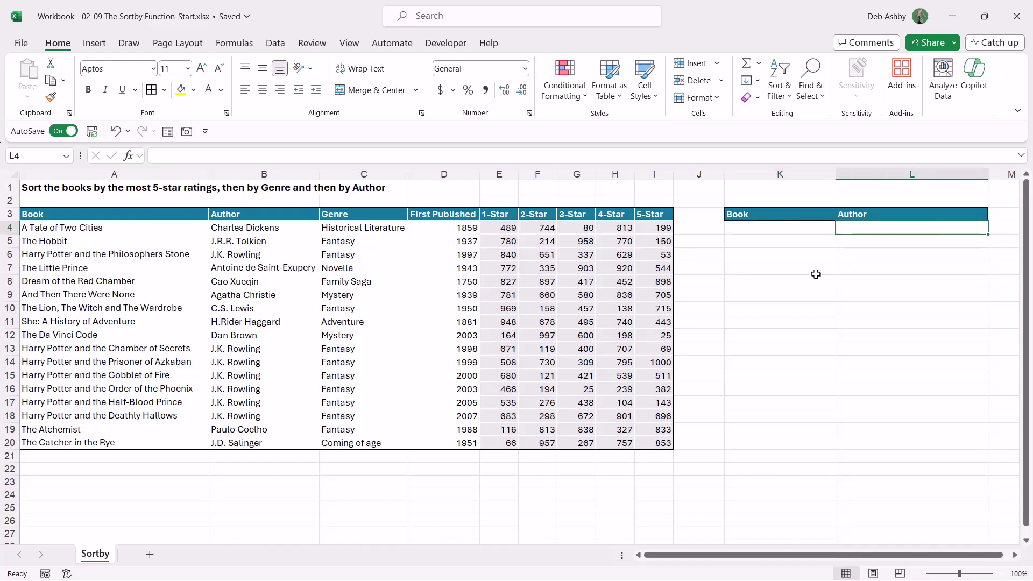
Enter =SORTBY(A4:B20,I4:I20,-1) in K4 to list books and authors by 5-Star rating, highest first
left_click(754, 231)
type("=")
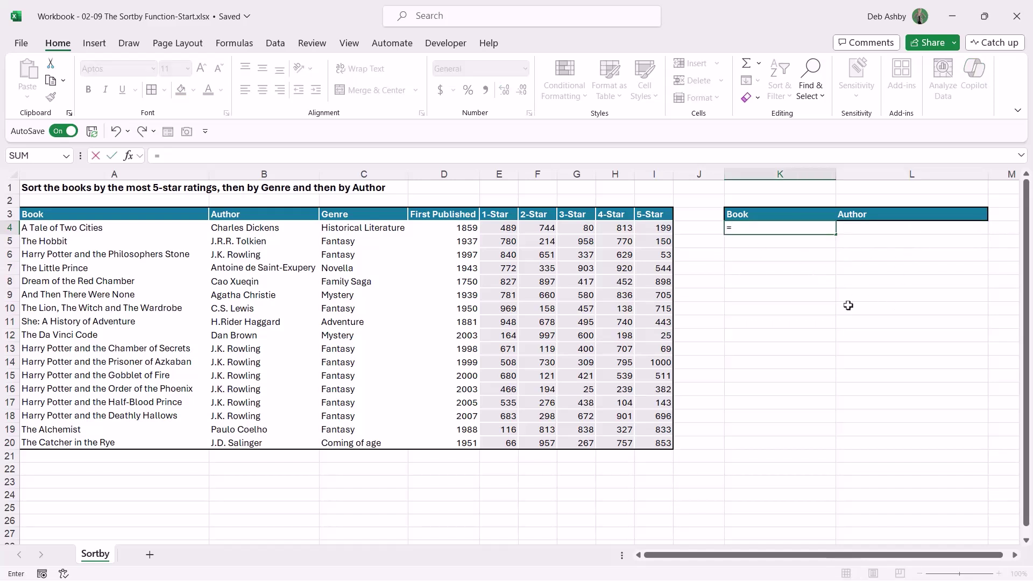
type("SORTBY")
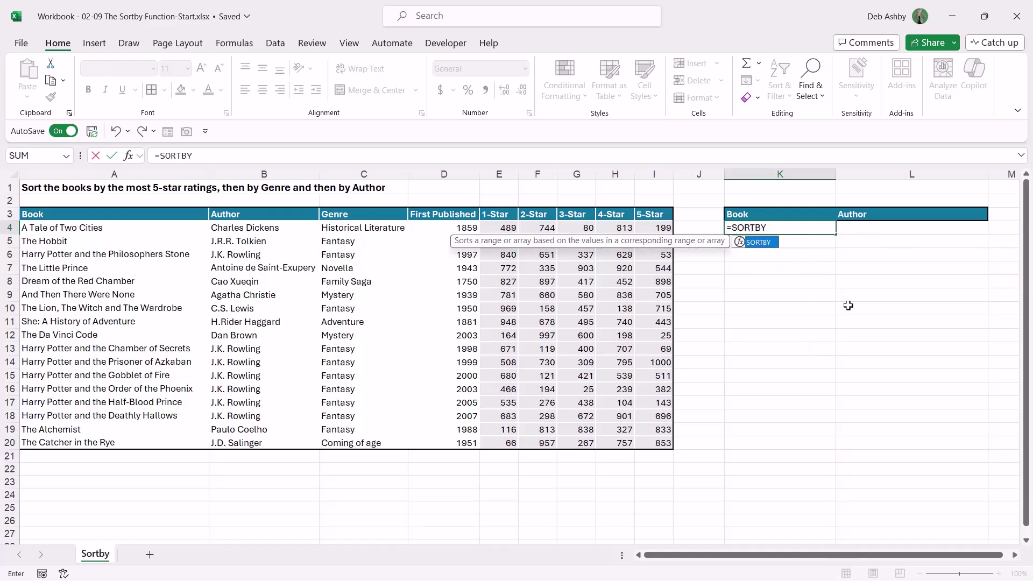
type("(")
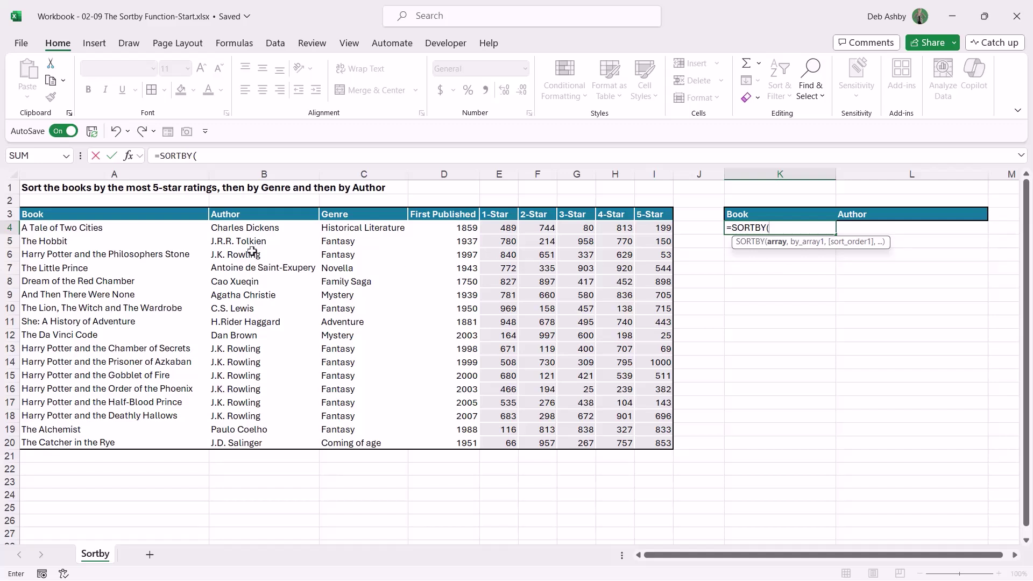
left_click_drag(64, 228, 240, 444)
type(",")
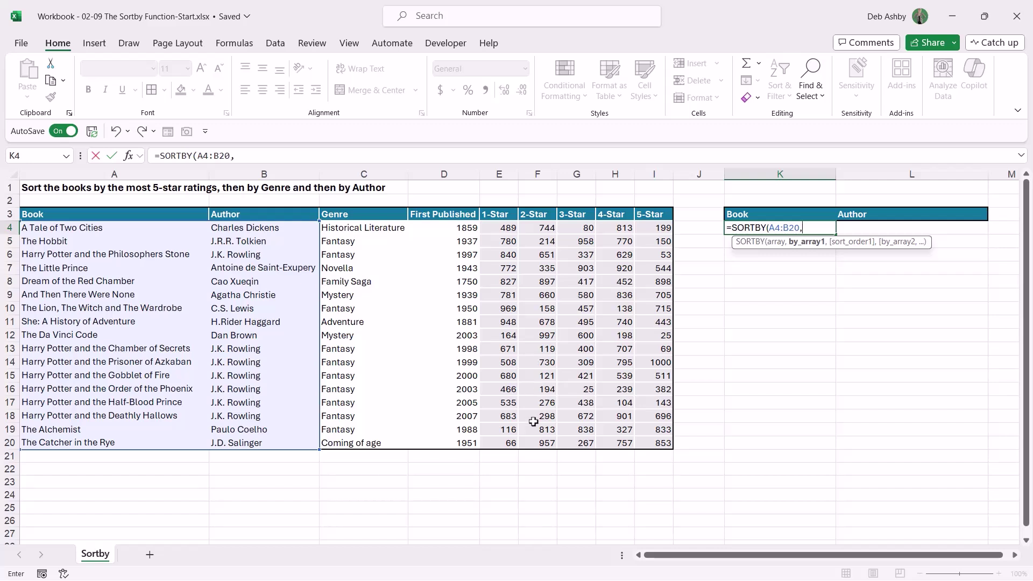
left_click_drag(652, 227, 658, 446)
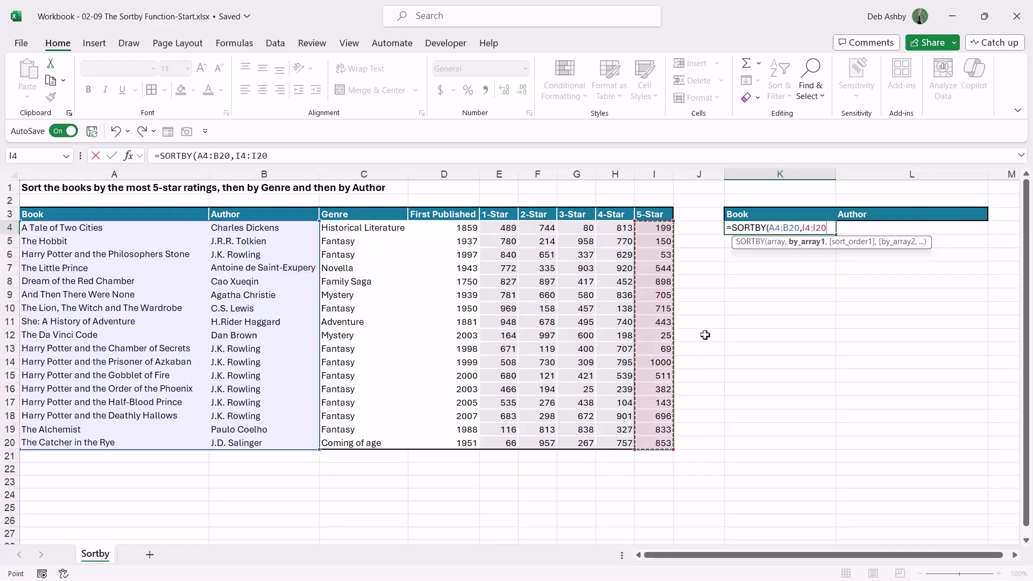
type(",")
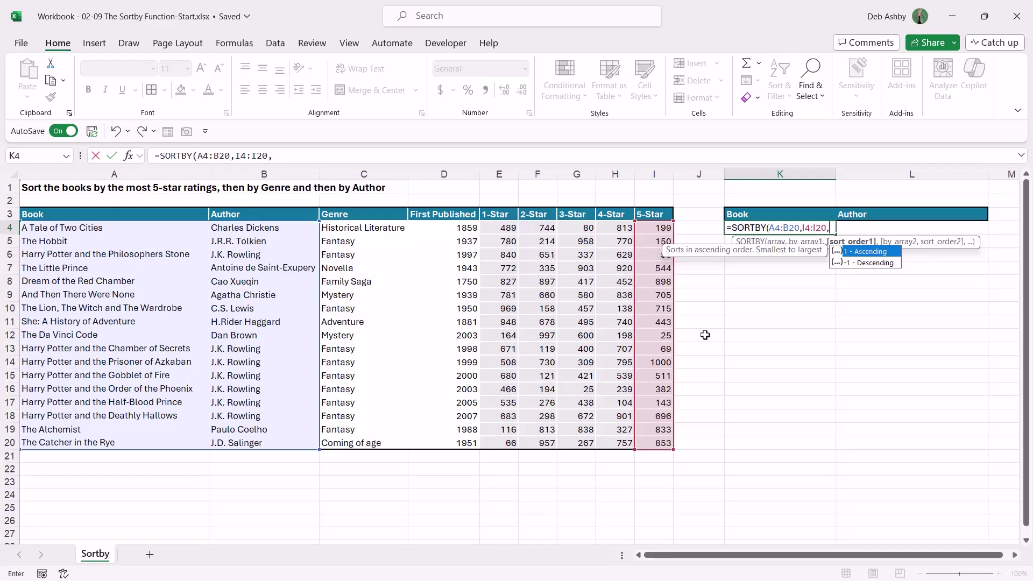
type("-1")
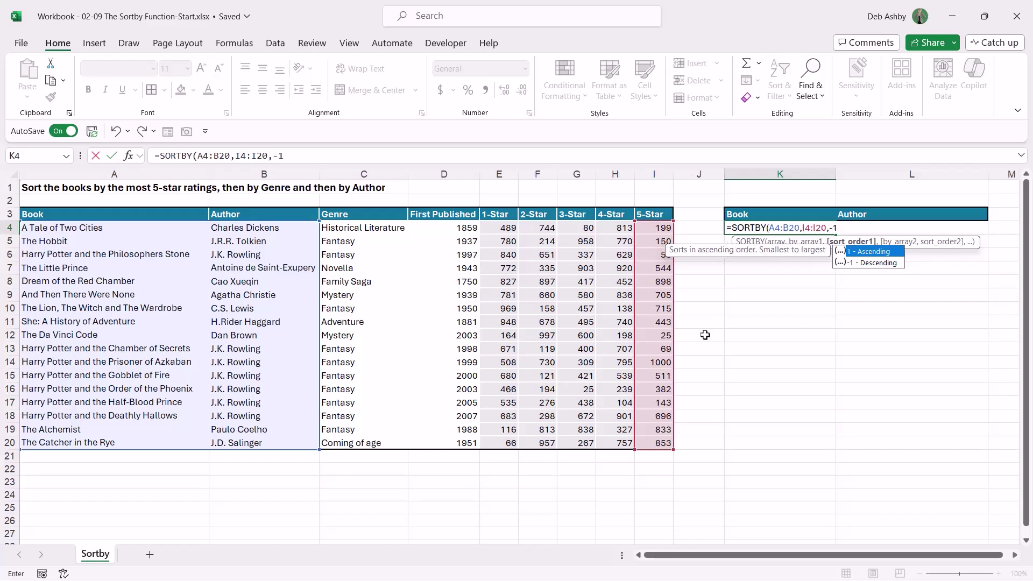
type(",")
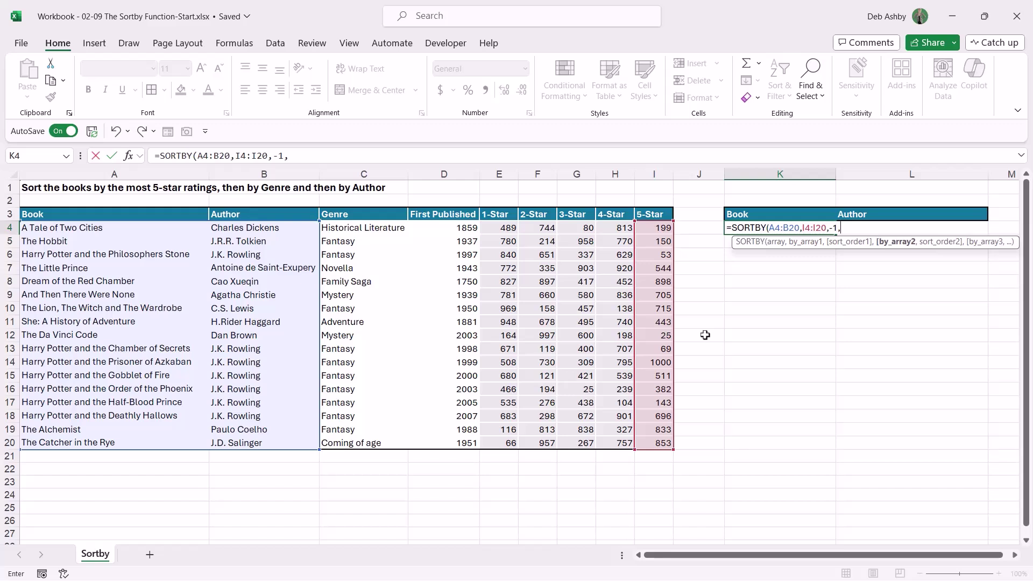
key("BackSpace")
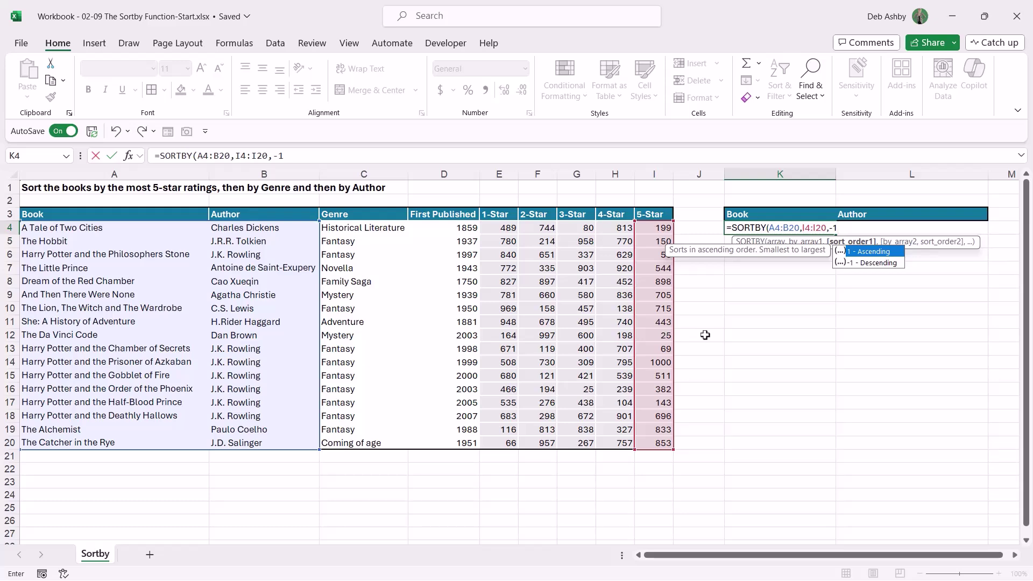
type(")")
key("Return")
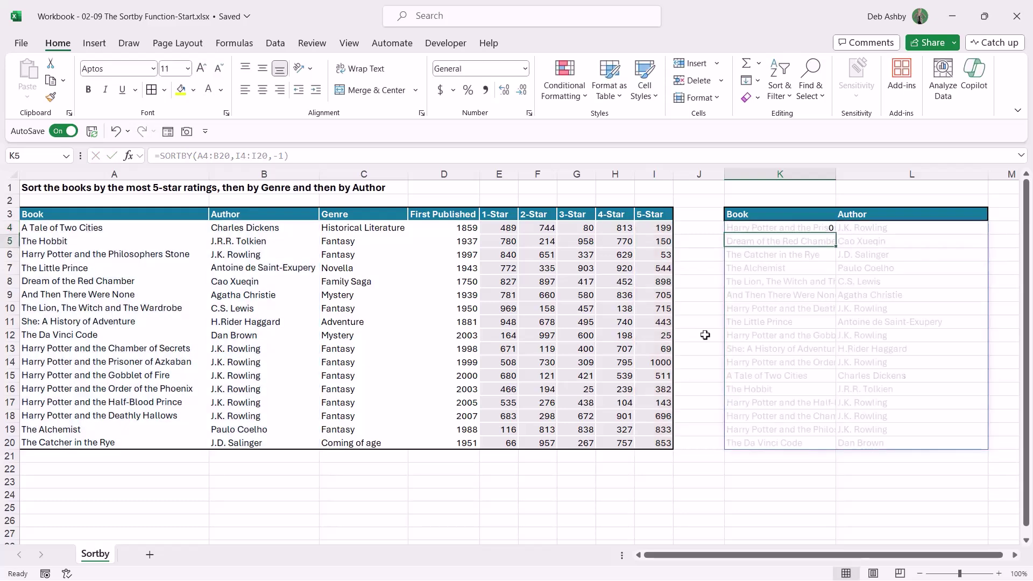
Autofit column K to show full book titles and review the 5-Star ratings, topping at 1000
double_click(836, 177)
left_click_drag(906, 559, 936, 558)
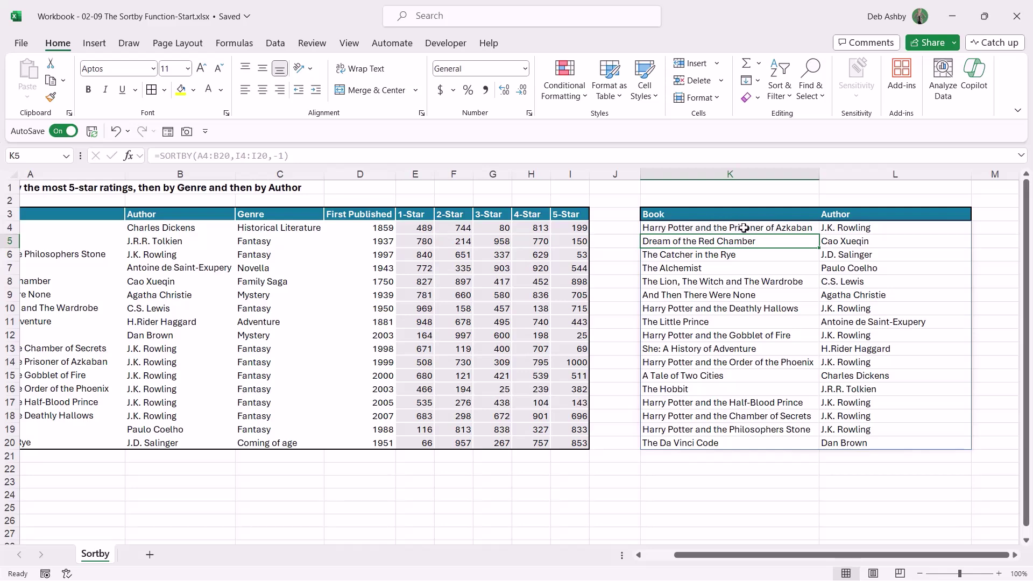
left_click(575, 230)
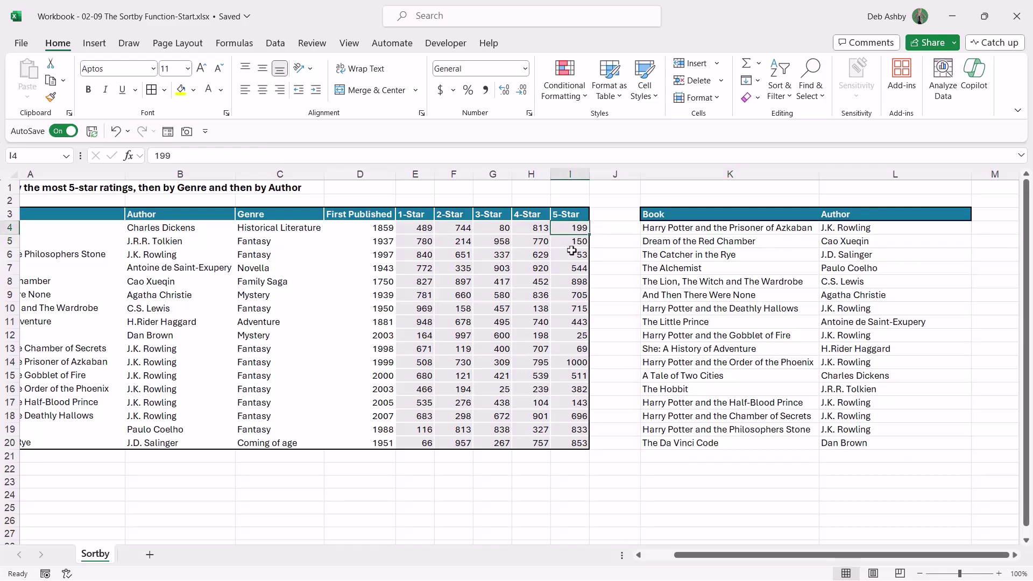
left_click_drag(571, 250, 574, 444)
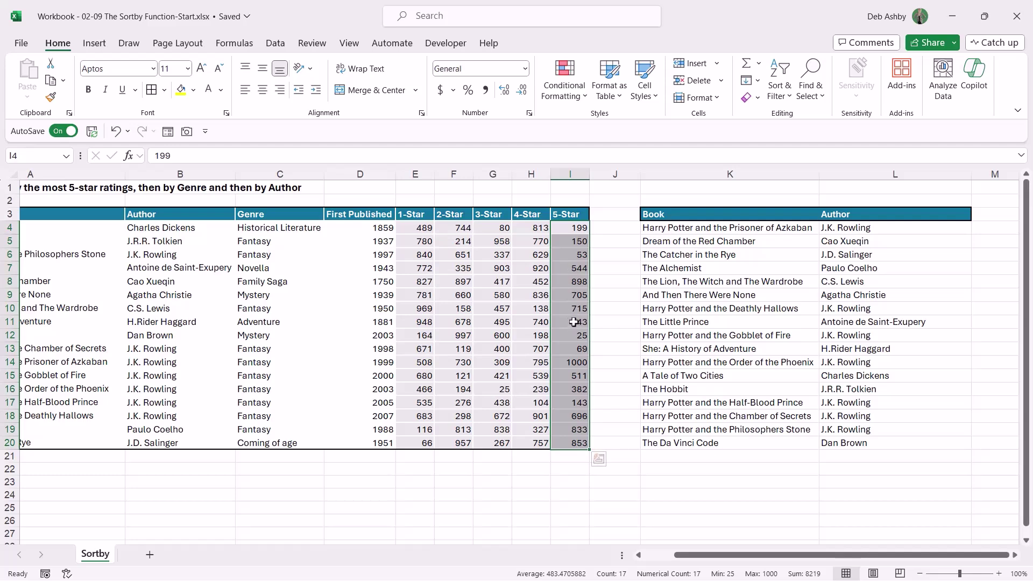
left_click(571, 365)
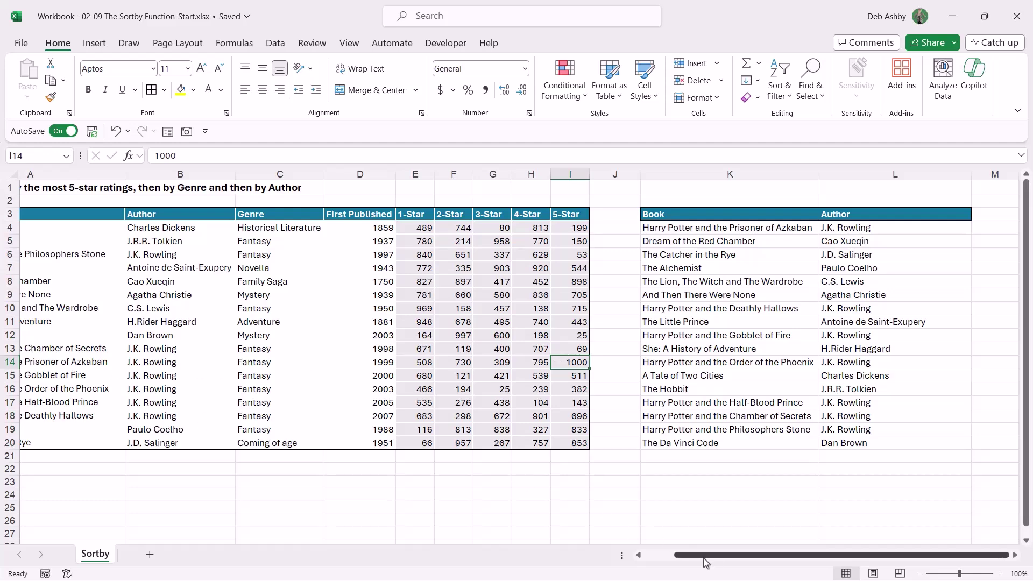
Delete the SORTBY formula from K4, emptying the Book/Author results
left_click_drag(704, 557, 673, 557)
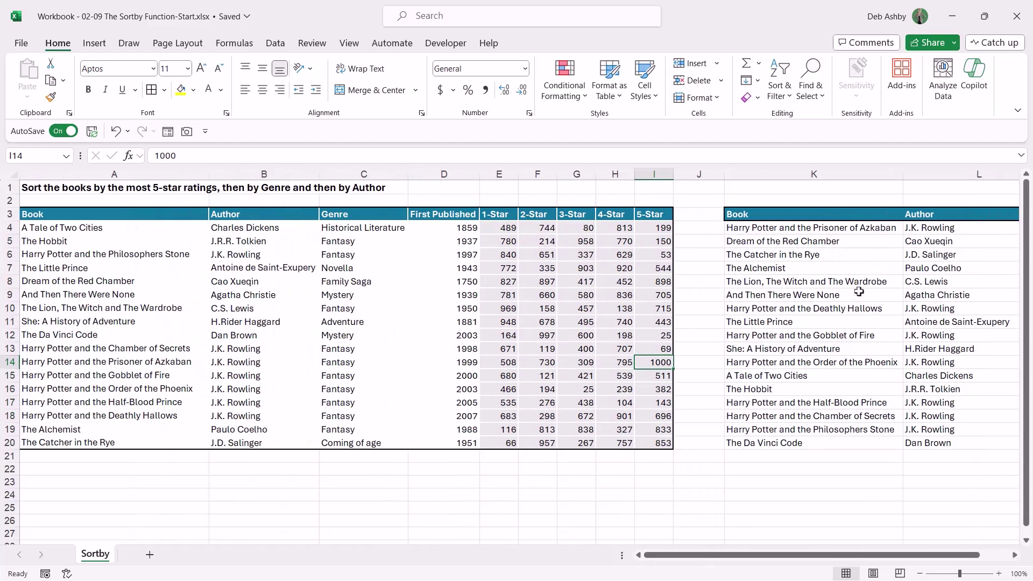
left_click(793, 227)
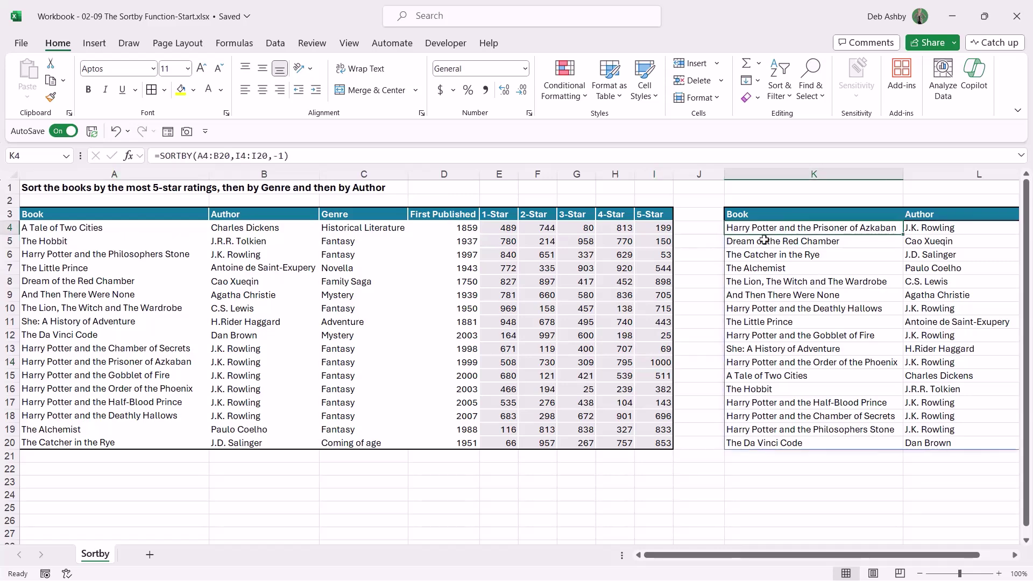
key("Delete")
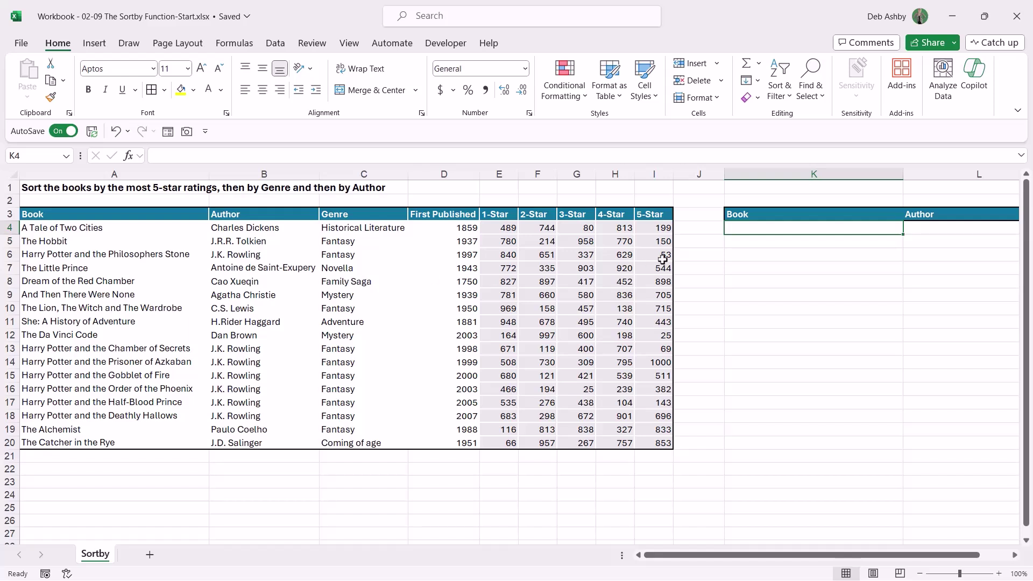
Enter =SORTBY(A4:B20,C4:C20,1,B4:B20,1) in K4 to sort books by Genre, then Author
type("=")
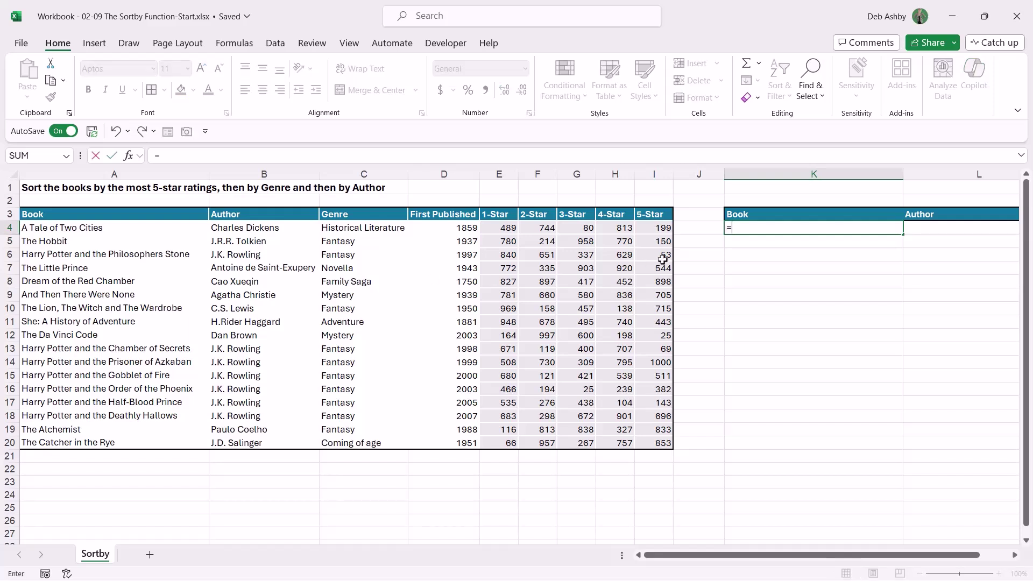
type("SORTBY(")
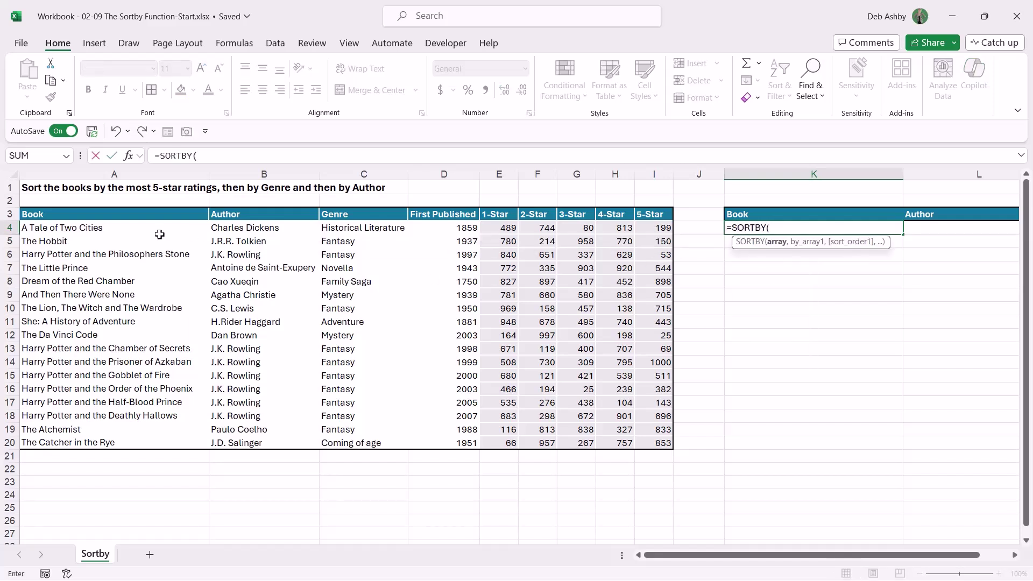
left_click_drag(57, 227, 243, 439)
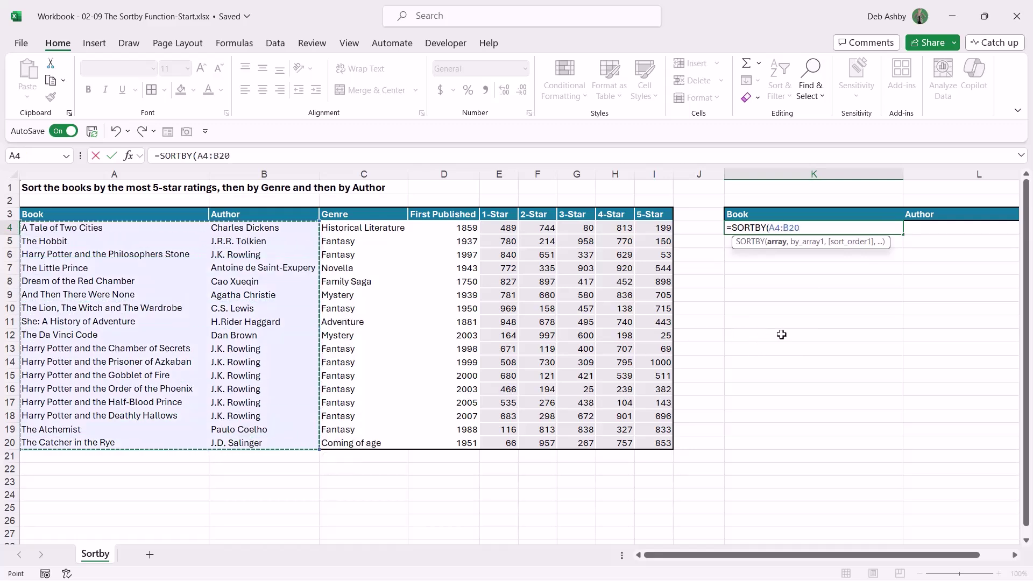
type(",")
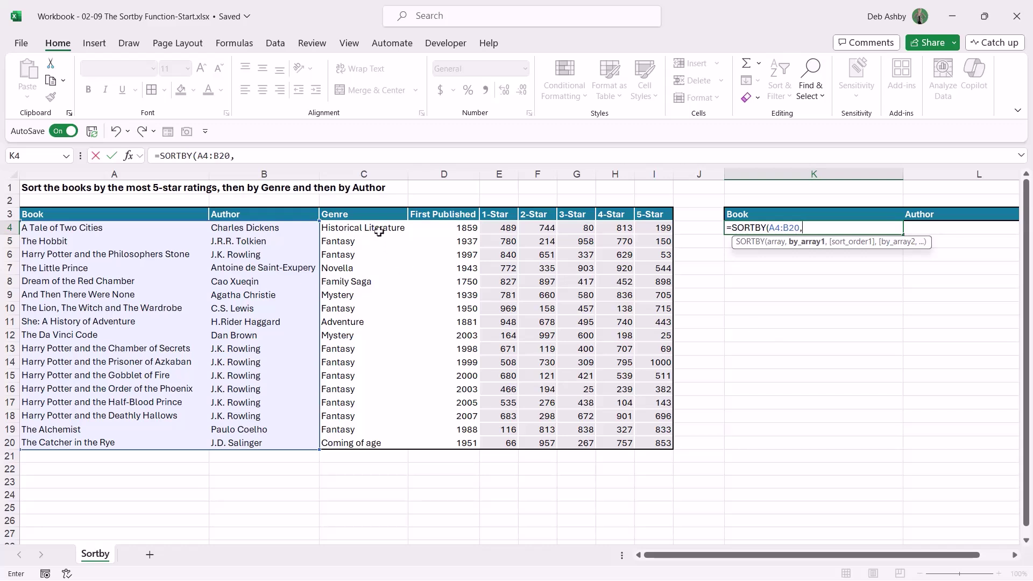
left_click_drag(378, 230, 372, 447)
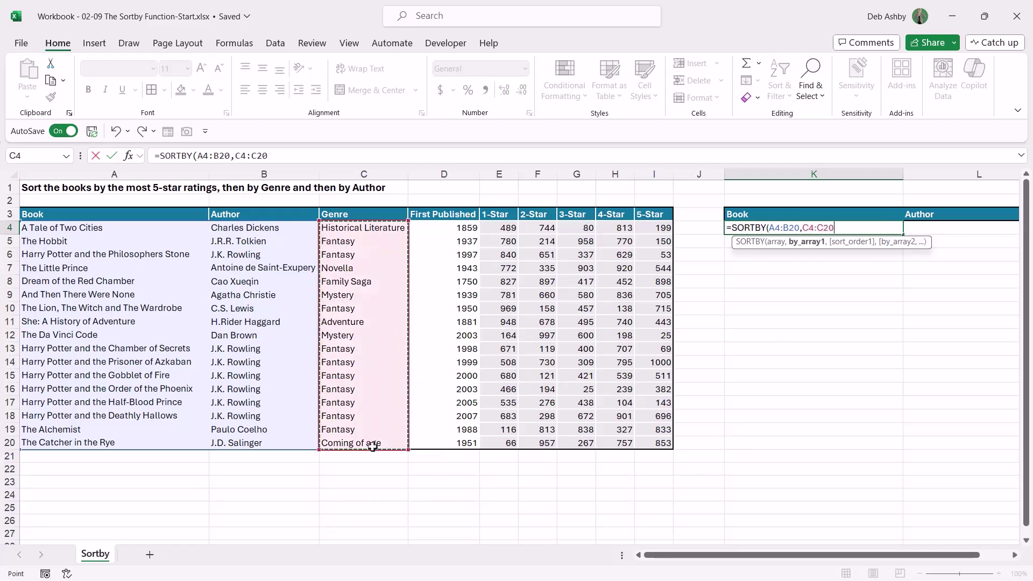
type(",")
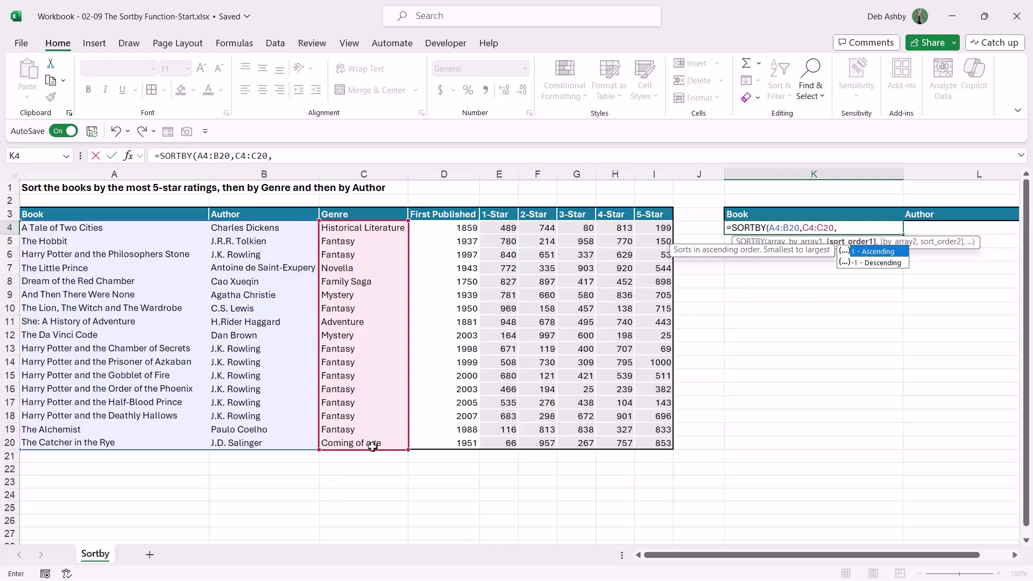
type("1,")
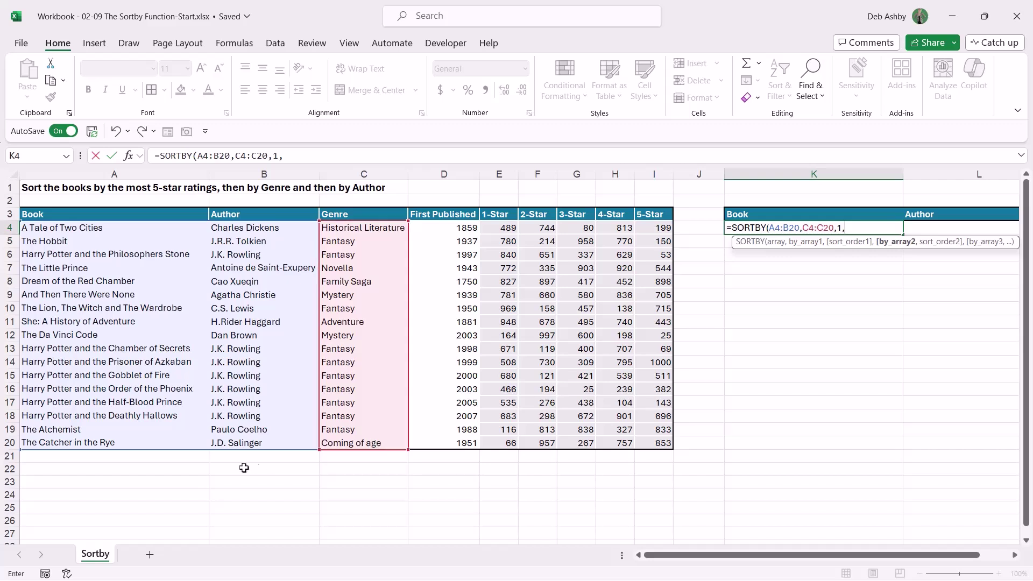
left_click_drag(234, 229, 241, 439)
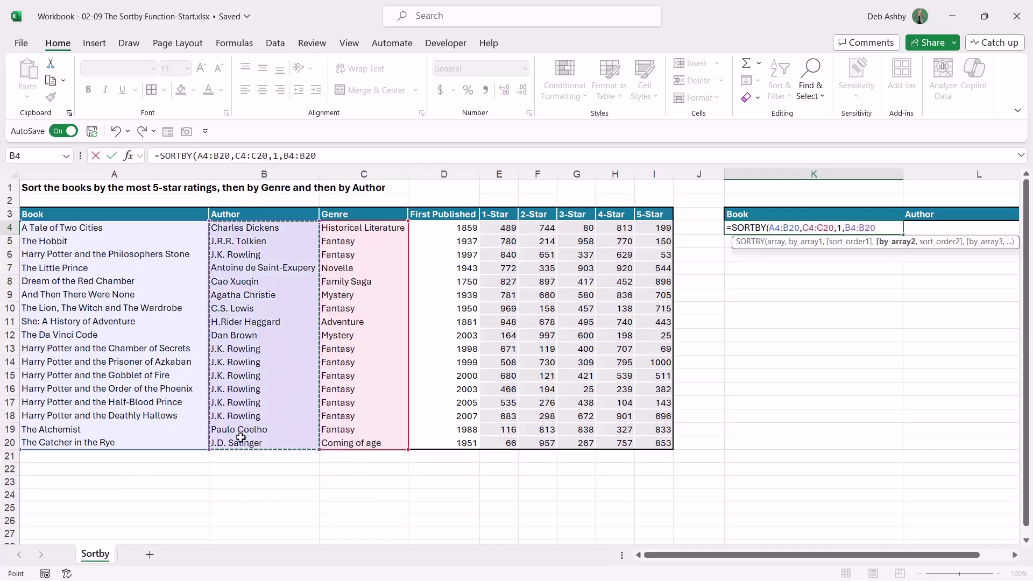
type(",1")
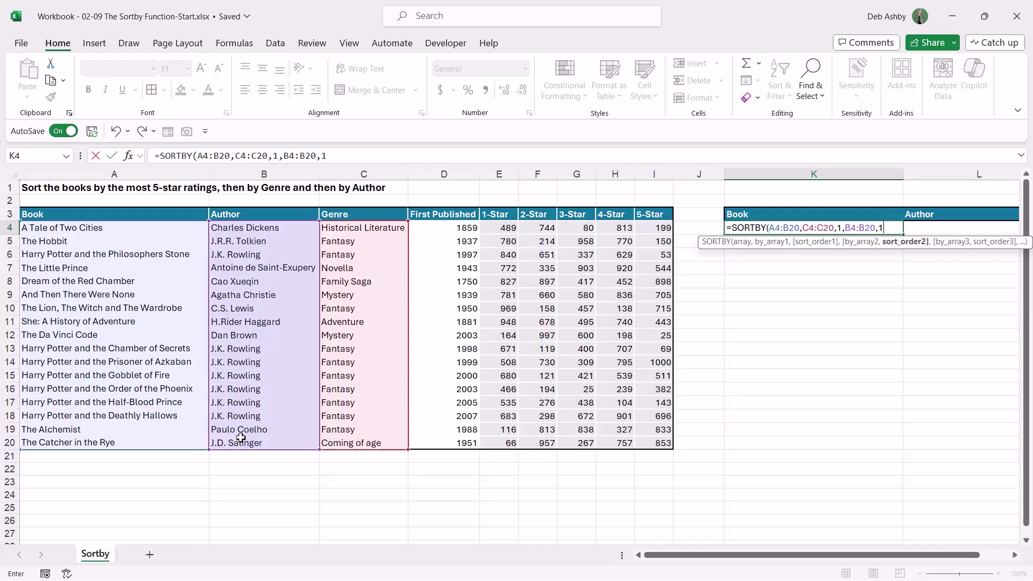
type(")")
key("Return")
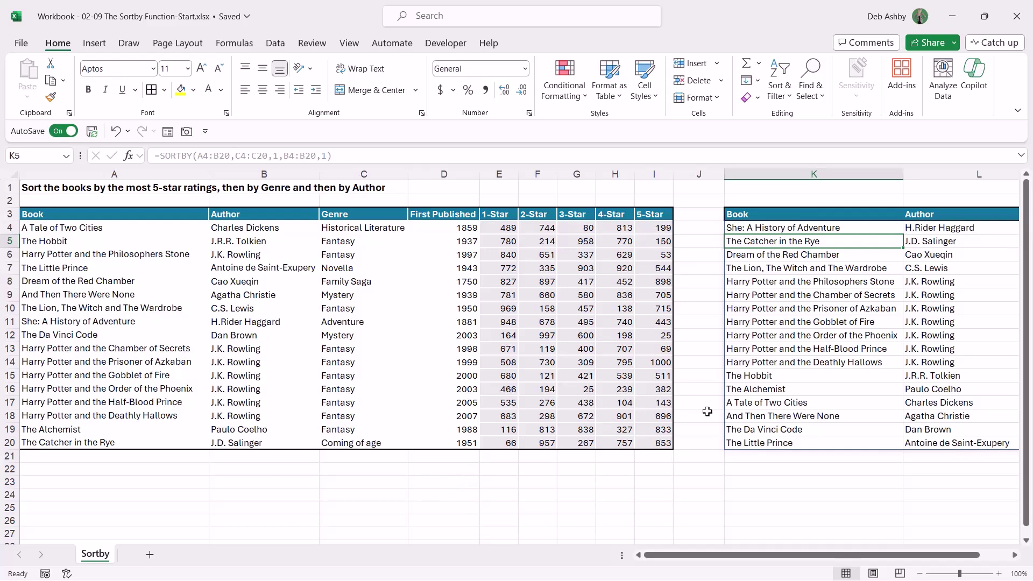
Change K4's formula to =SORTBY(A4:B20,C4:C20,-1,B4:B20,-1) for descending Genre and Author order
left_click(811, 235)
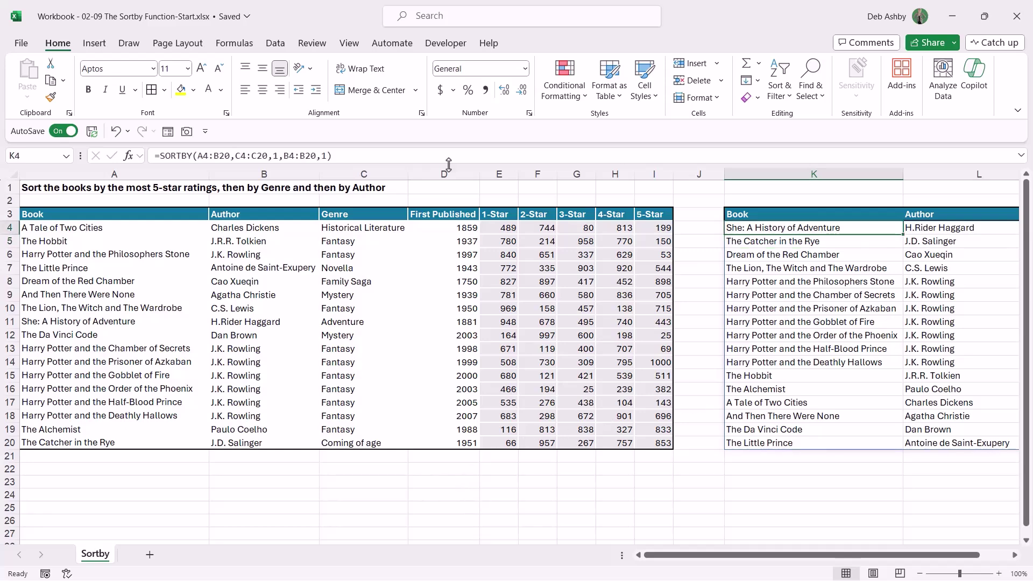
left_click(275, 157)
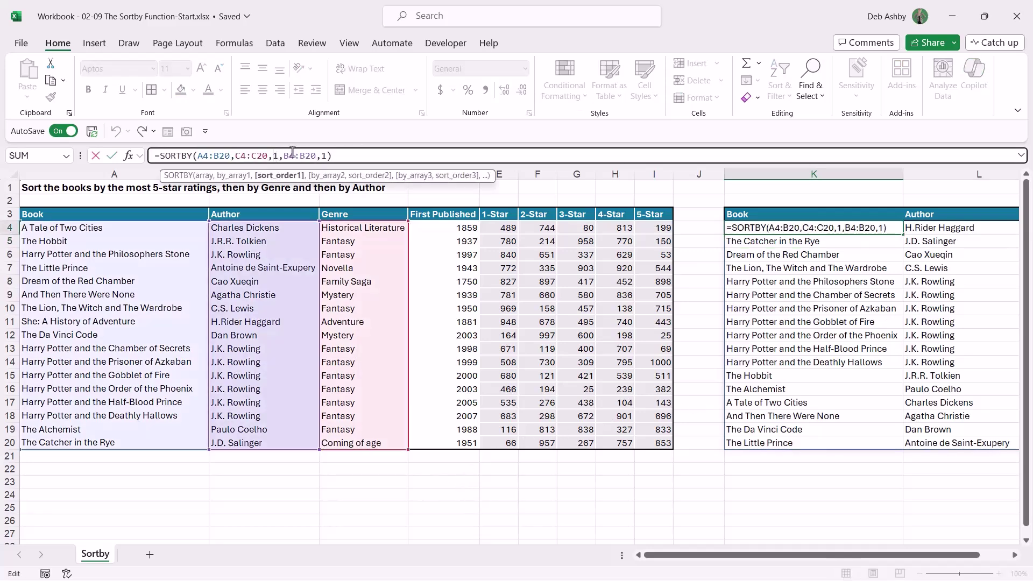
type("-")
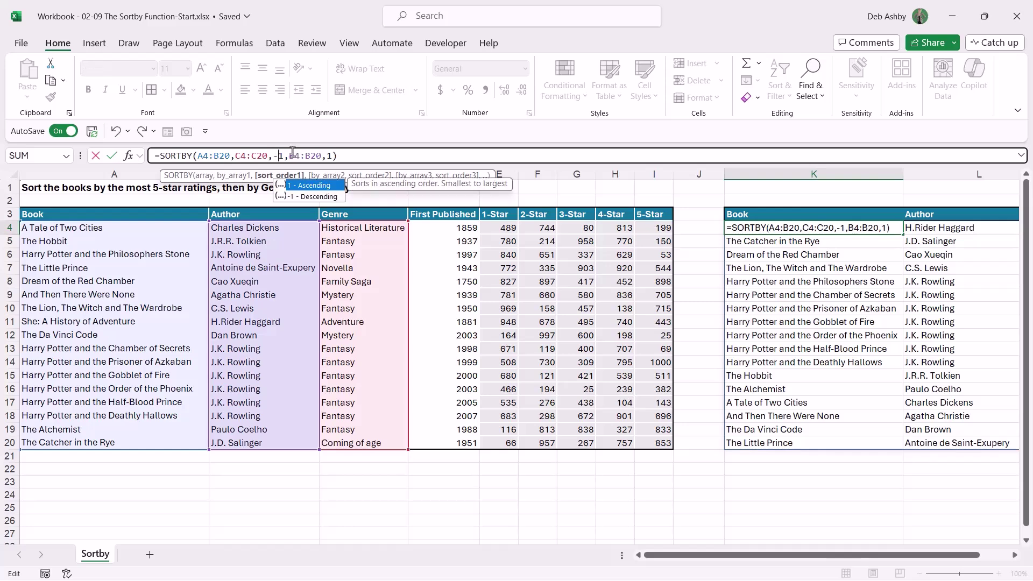
left_click(342, 155)
type("-")
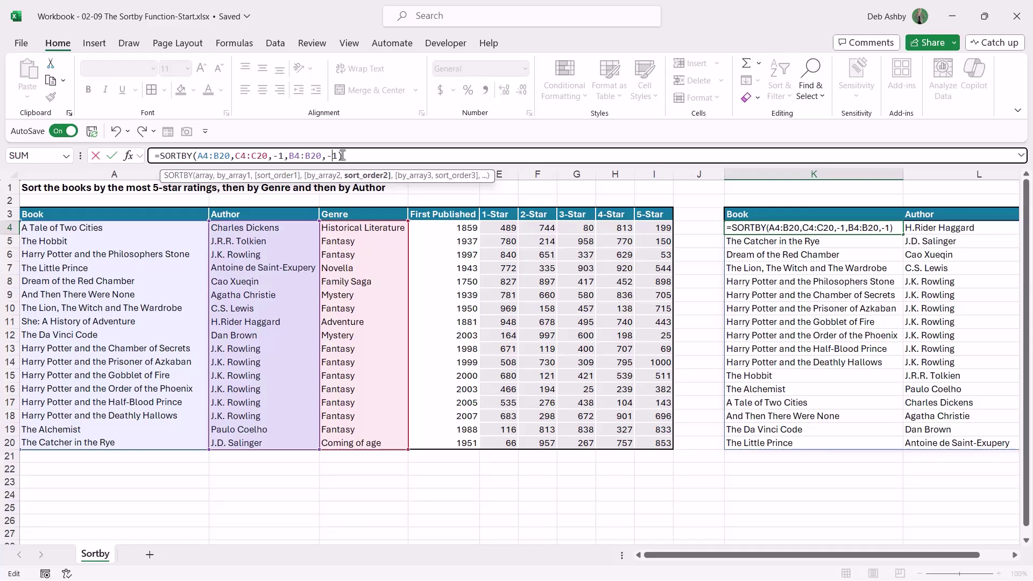
key("Return")
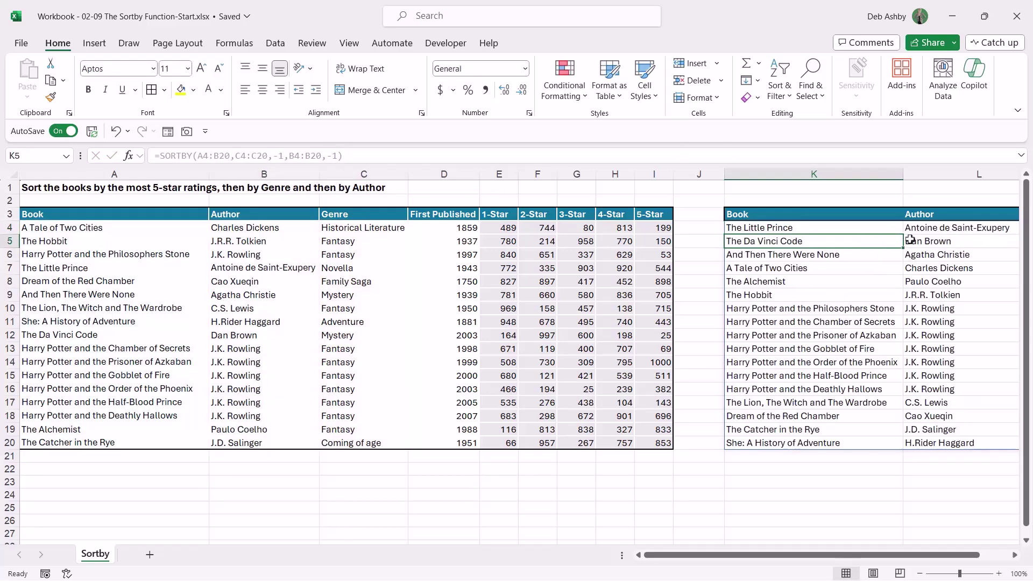
left_click(764, 230)
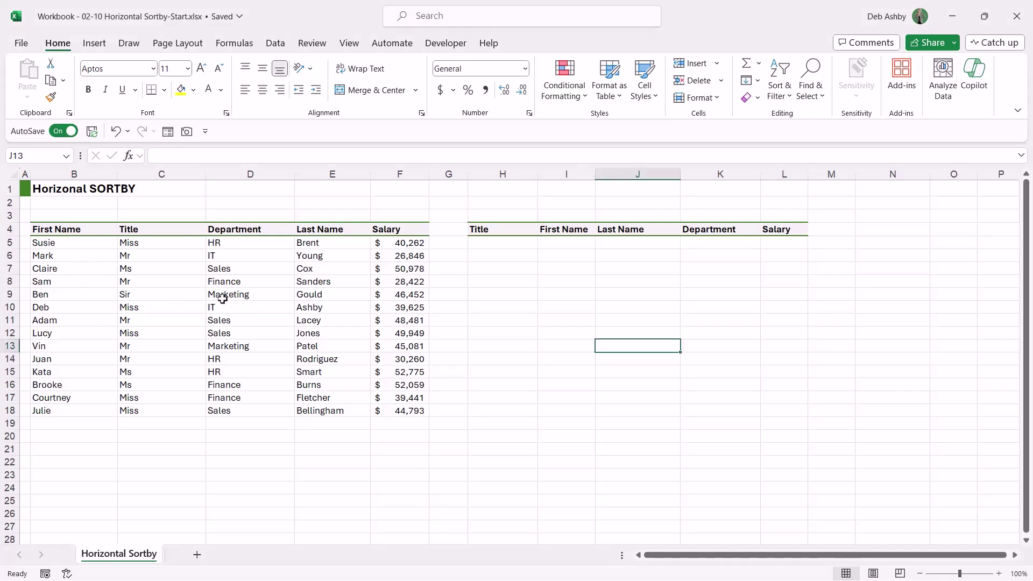
Review the employee First Name and Title columns and the empty Title, First Name, Last Name, Department, Salary outputs
left_click(182, 277)
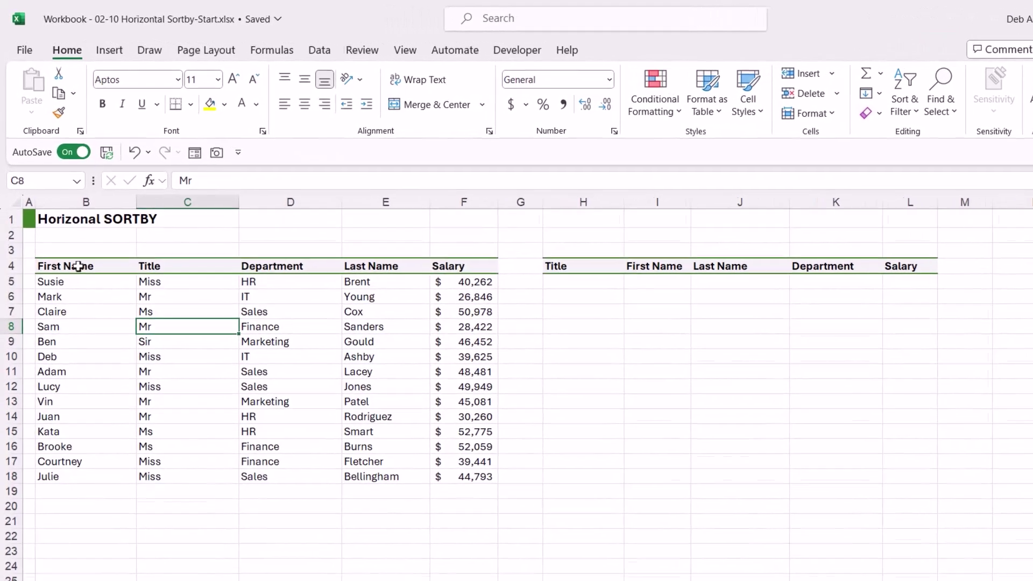
left_click_drag(66, 229, 66, 322)
left_click_drag(79, 384, 69, 491)
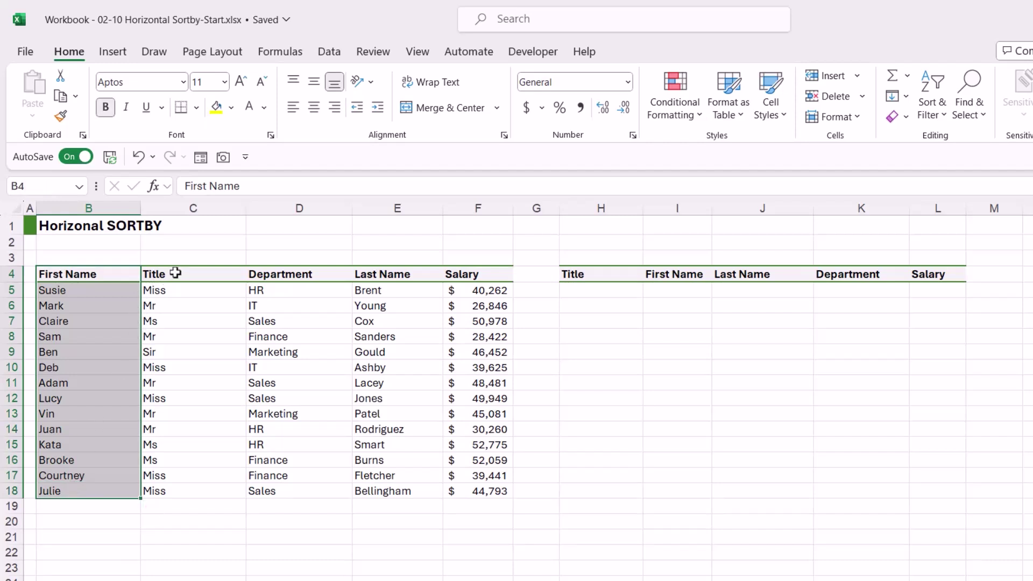
left_click_drag(152, 274, 153, 477)
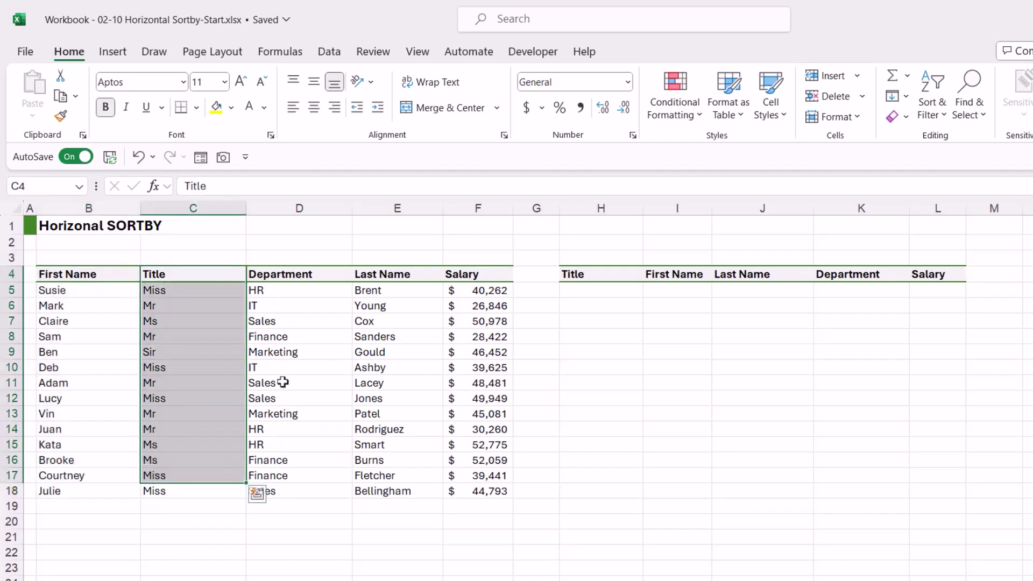
left_click(453, 333)
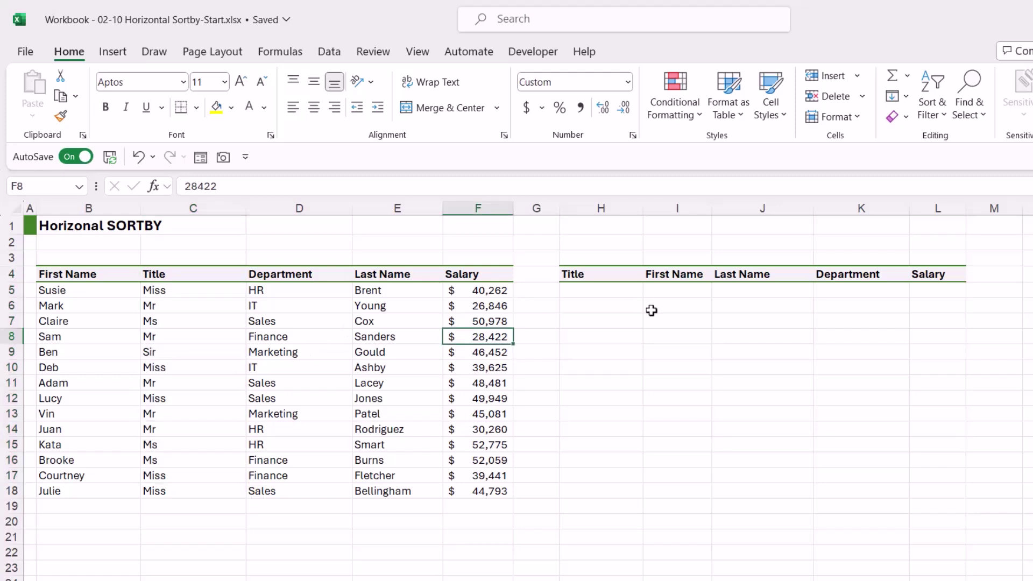
left_click(595, 292)
left_click(662, 292)
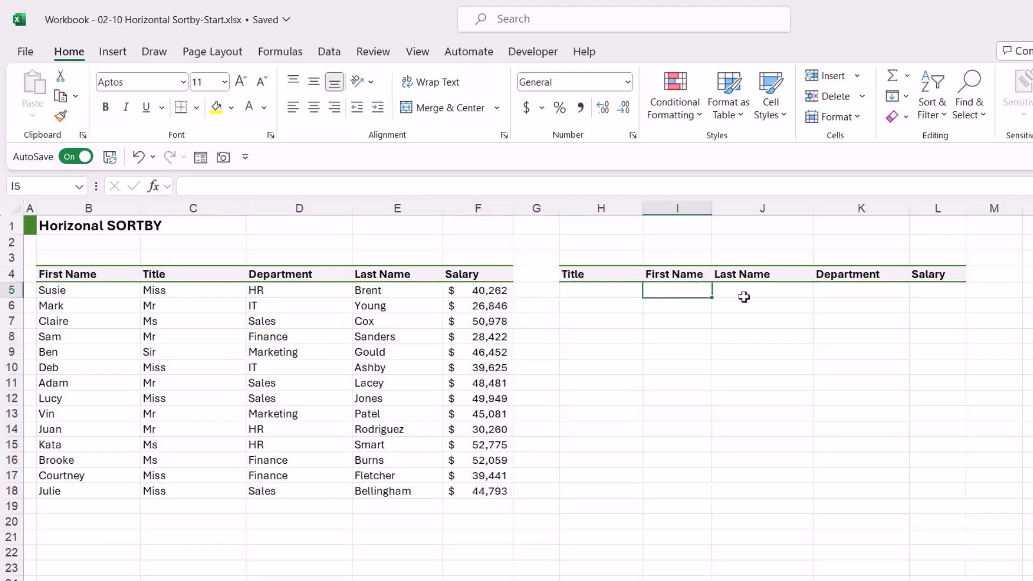
left_click(762, 293)
left_click(844, 292)
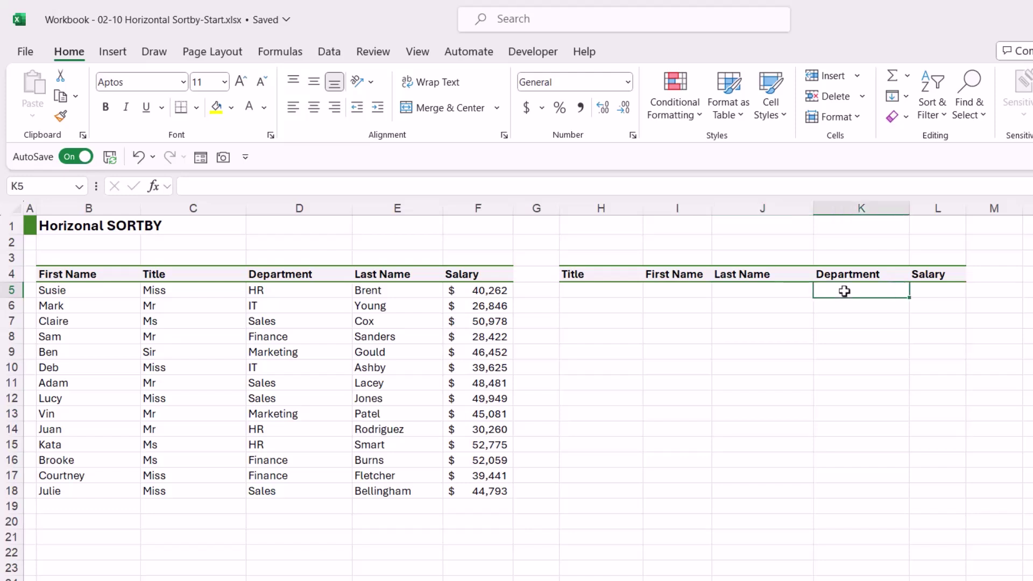
left_click(945, 293)
Autofit column I, review the employee records, and select C19 for the first order number
double_click(712, 209)
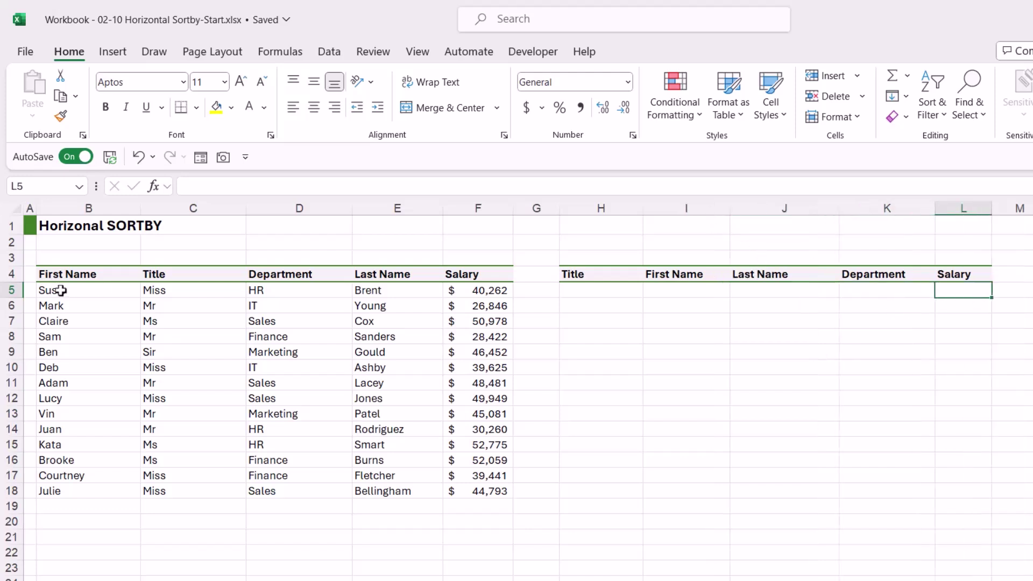
left_click_drag(63, 293, 487, 459)
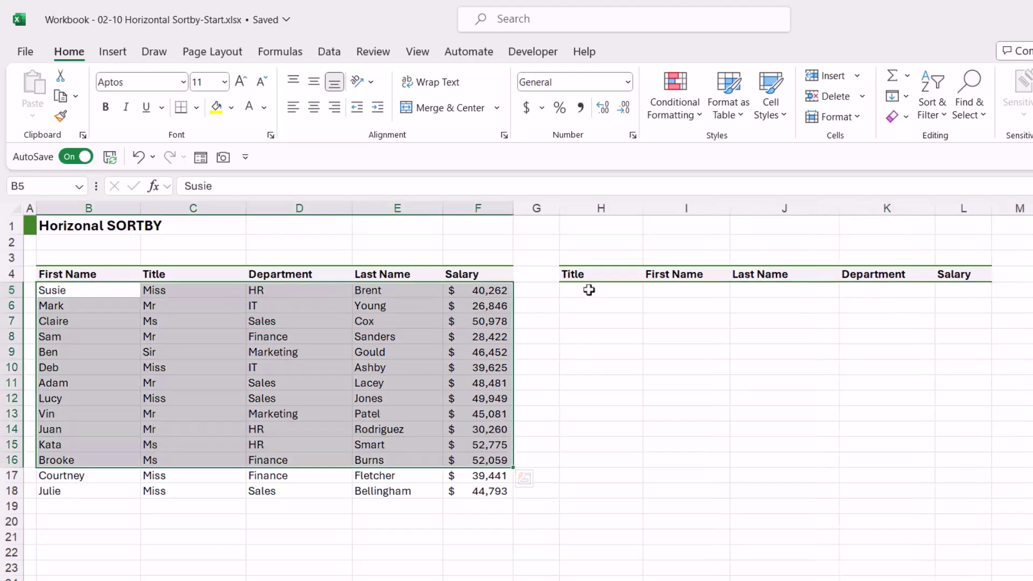
left_click_drag(592, 291, 753, 288)
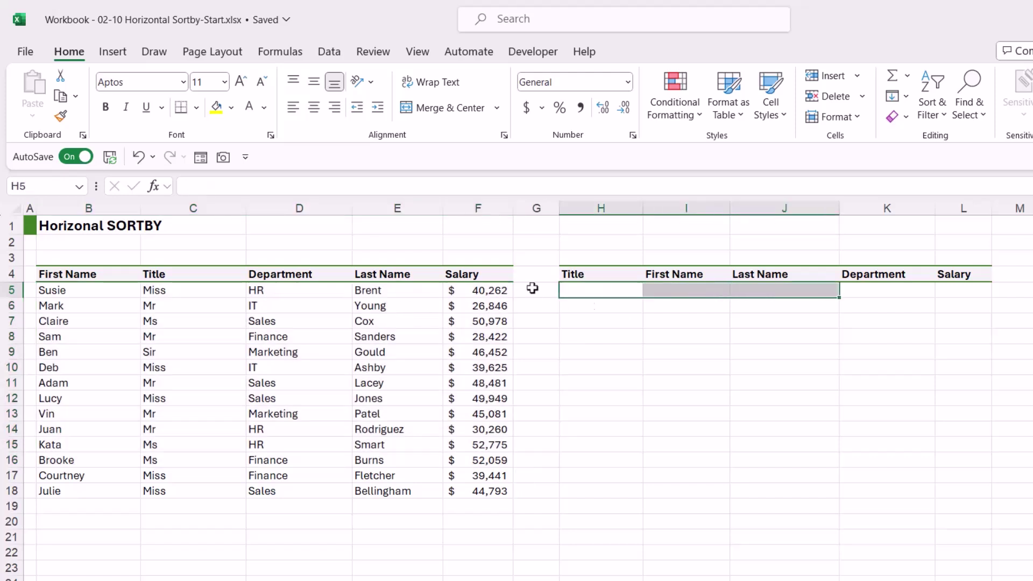
left_click(567, 355)
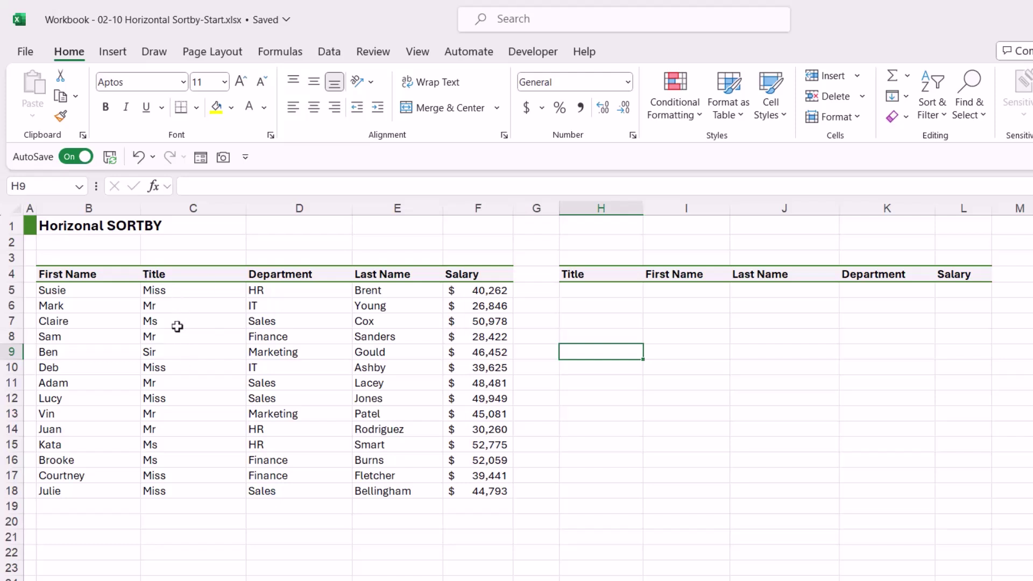
left_click(174, 509)
Number the columns in row 19: Title 1, First Name 2, Last Name 3, Department 4, Salary 5
type("1")
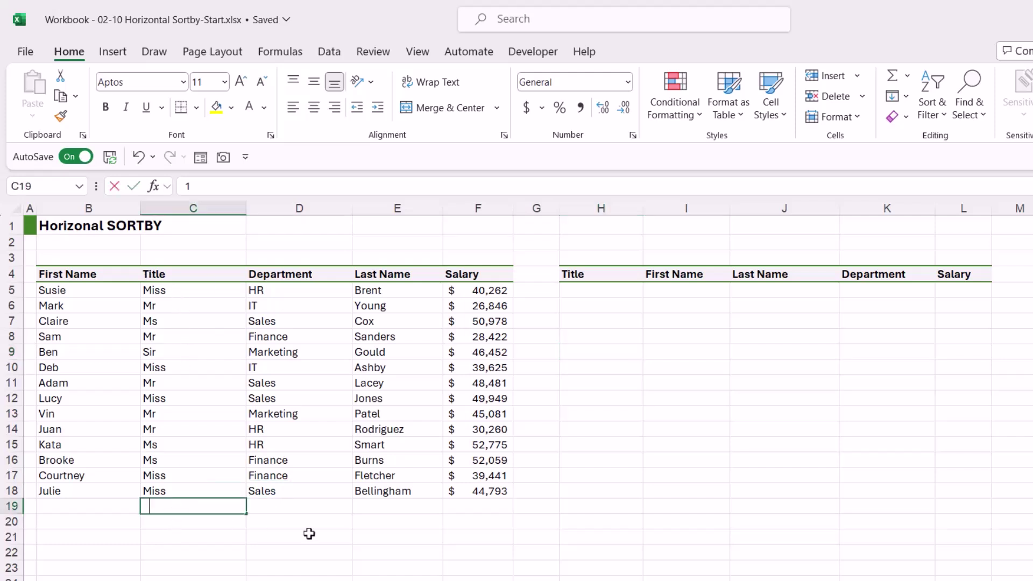
left_click(309, 532)
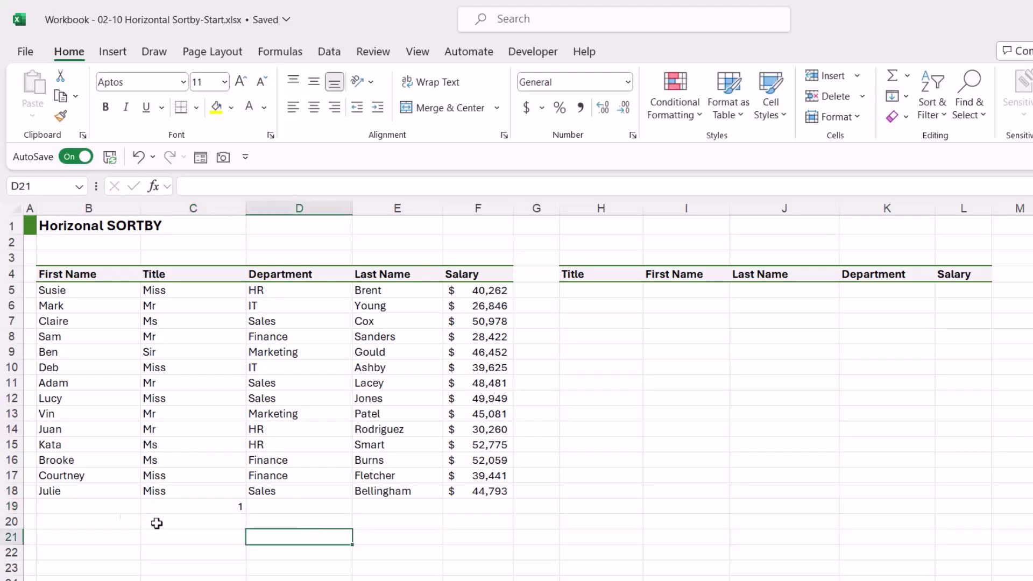
left_click(71, 508)
type("2")
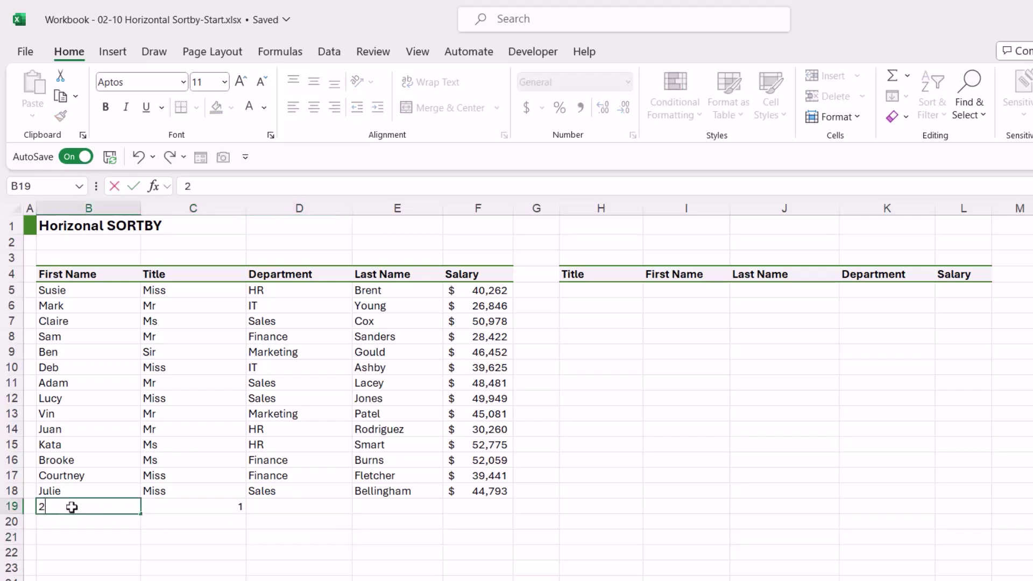
left_click(384, 505)
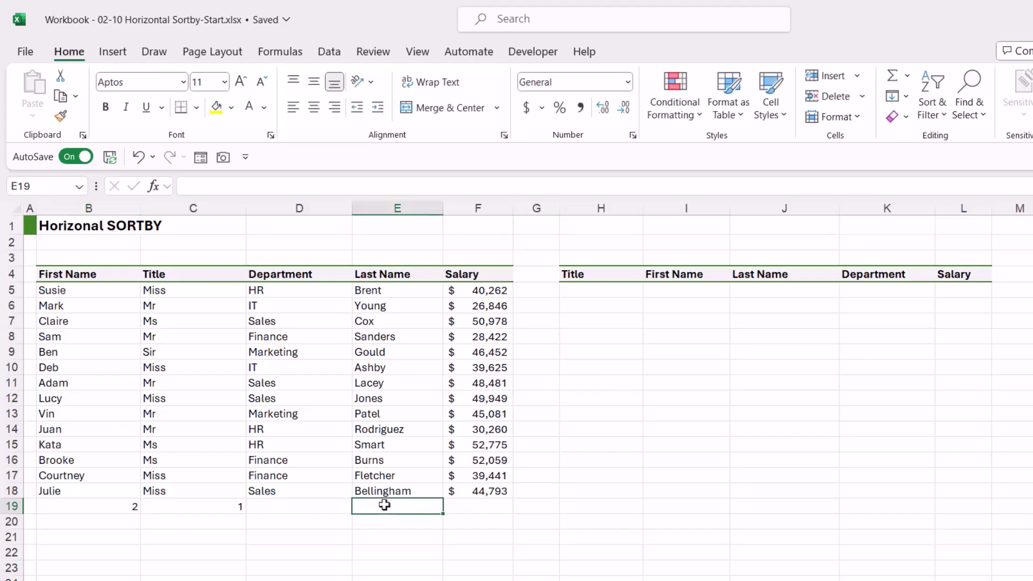
type("3")
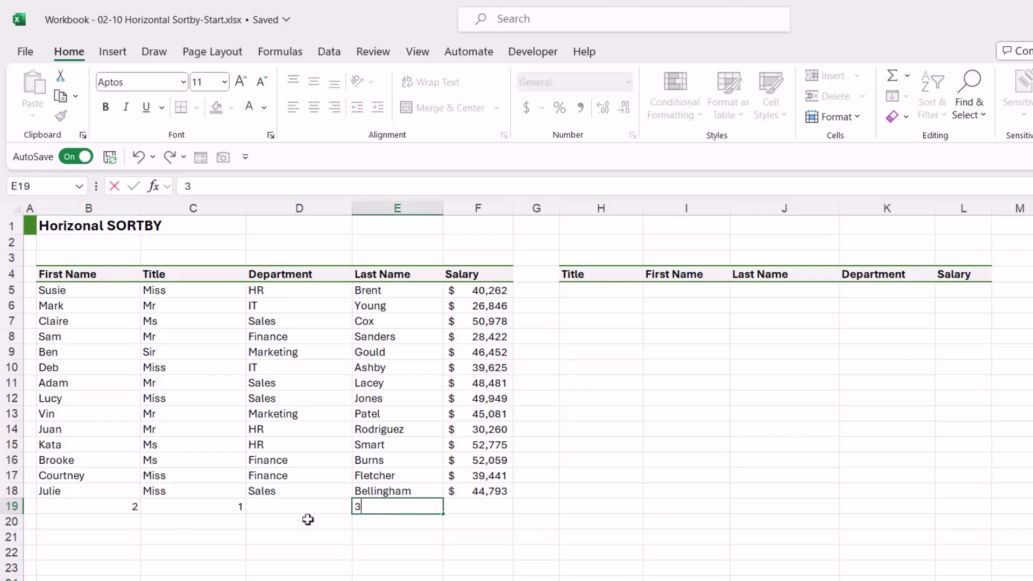
left_click(293, 508)
type("4")
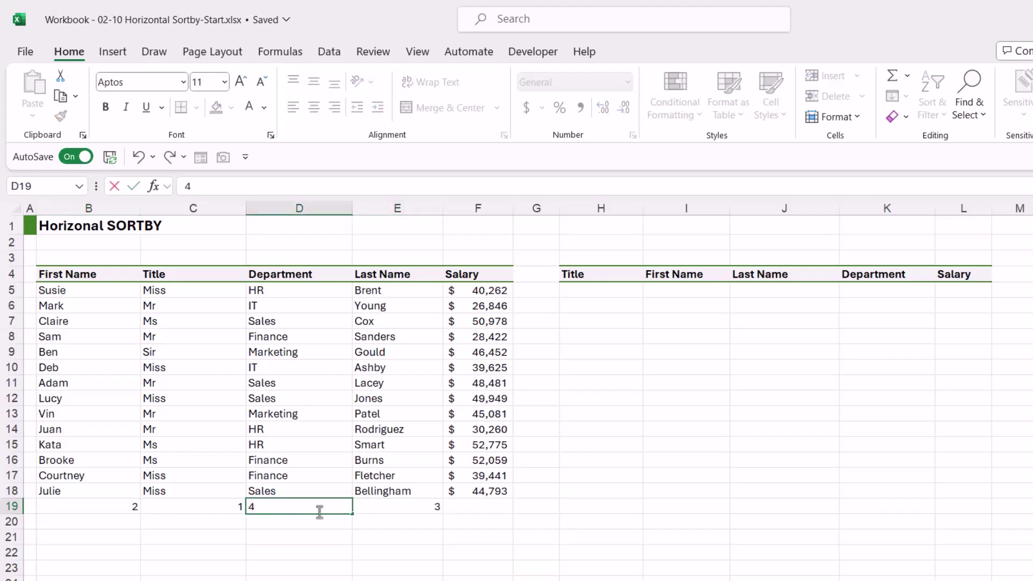
left_click(480, 507)
type("5")
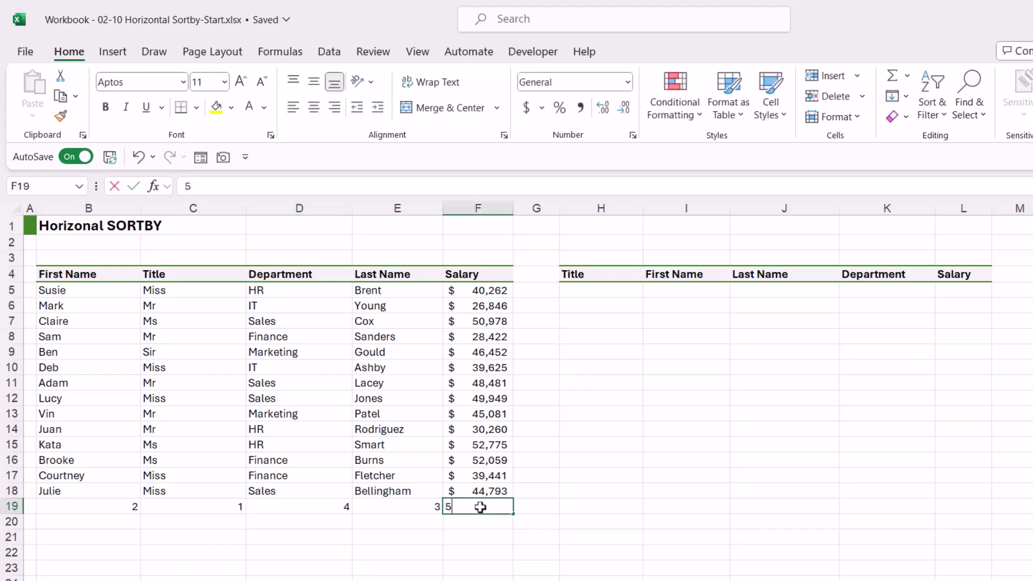
left_click(601, 491)
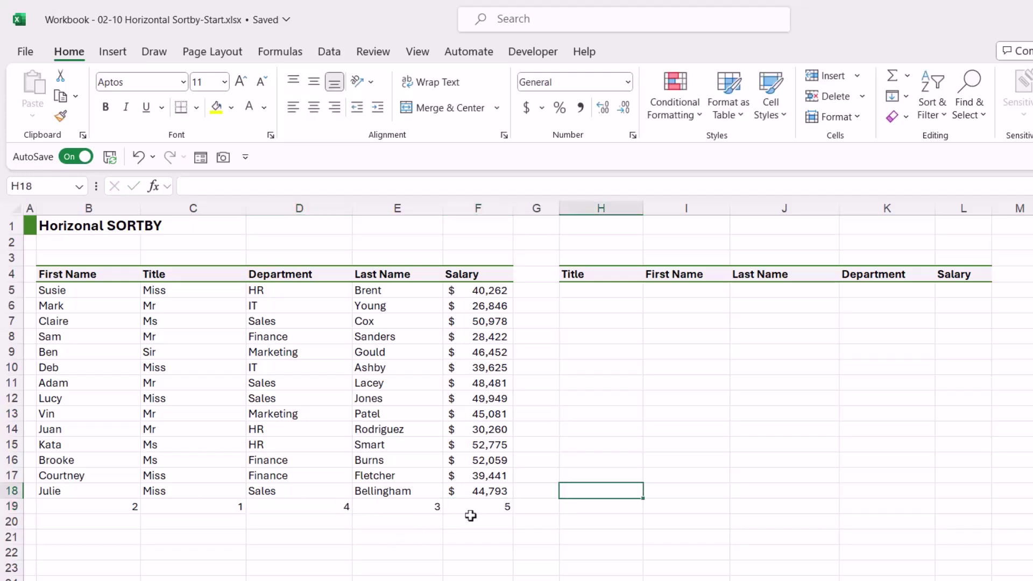
Enter =SORTBY(B5:F18,B19:F19,1) in H5 to spill the employee records in the new column order
left_click(590, 292)
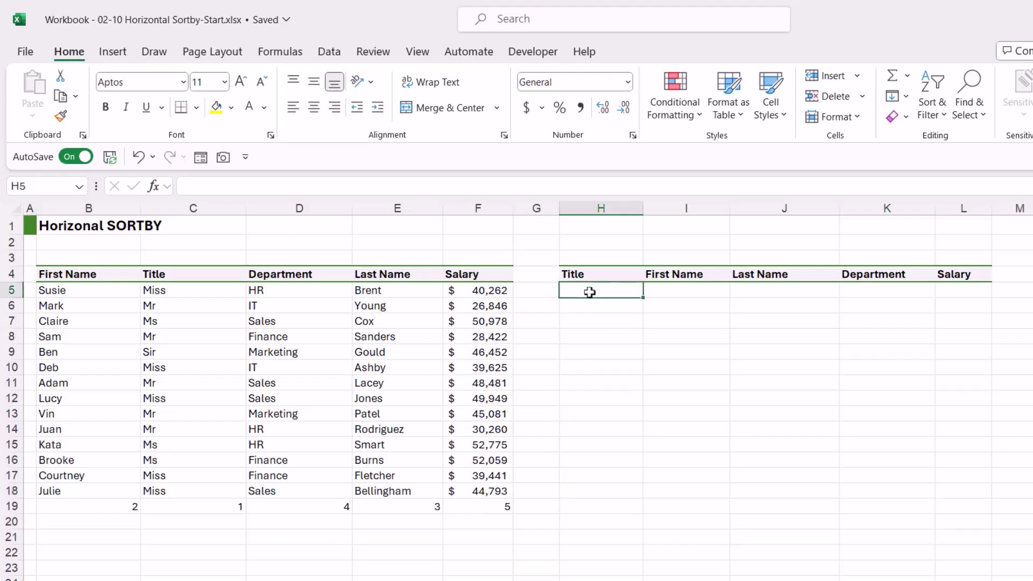
type("=SORTBY(")
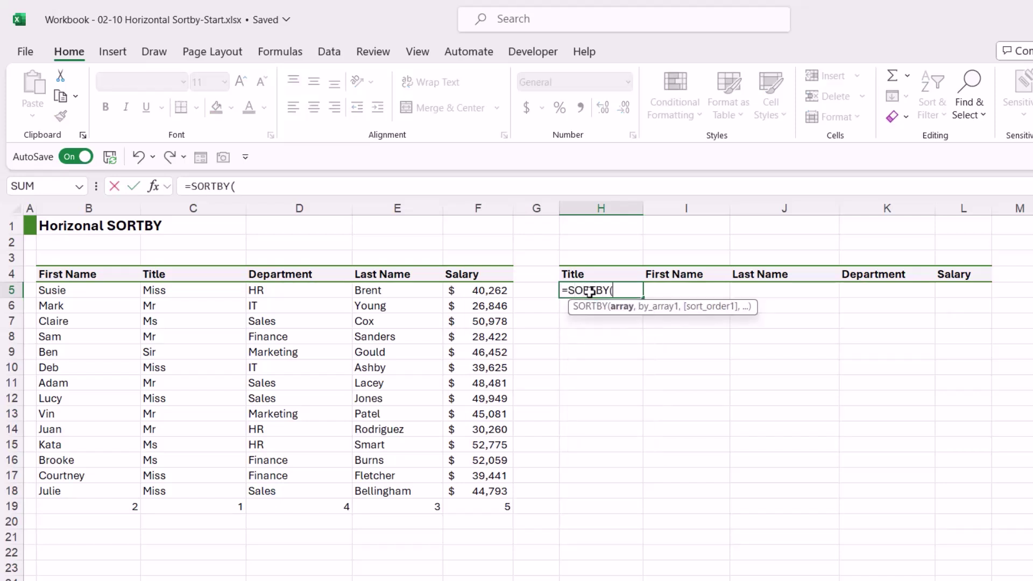
left_click_drag(69, 289, 473, 483)
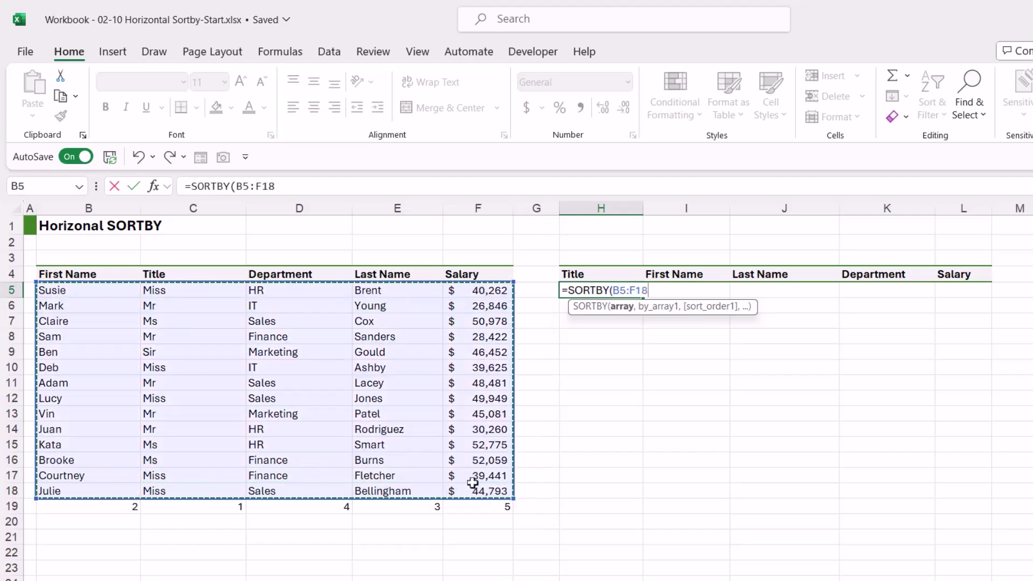
type(",")
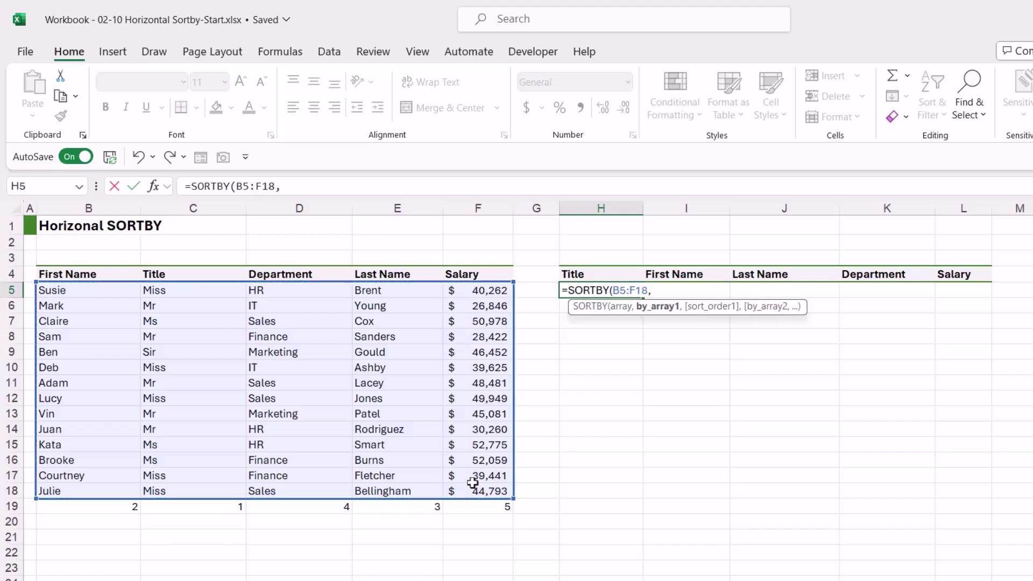
left_click_drag(76, 508, 473, 508)
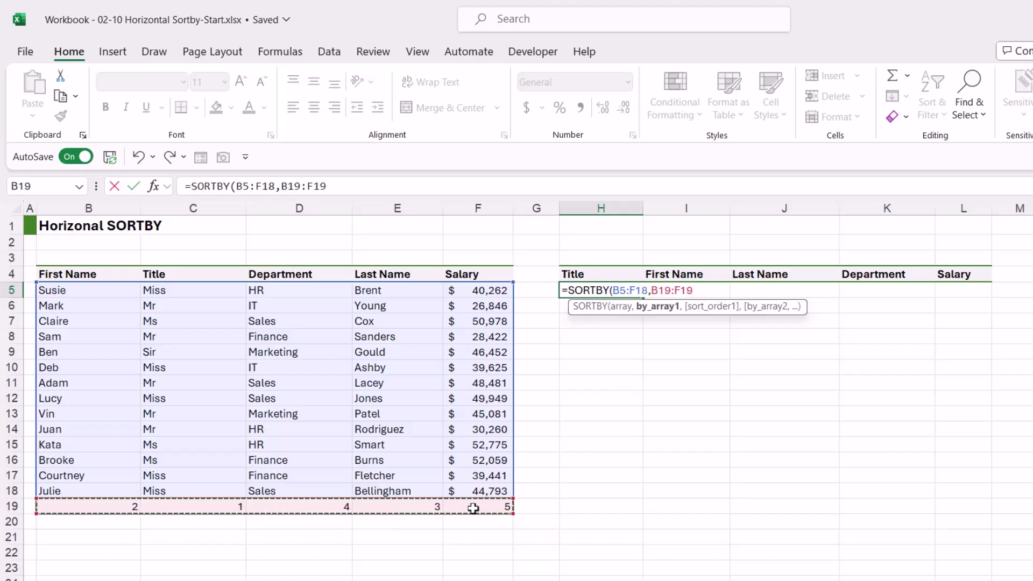
type(",")
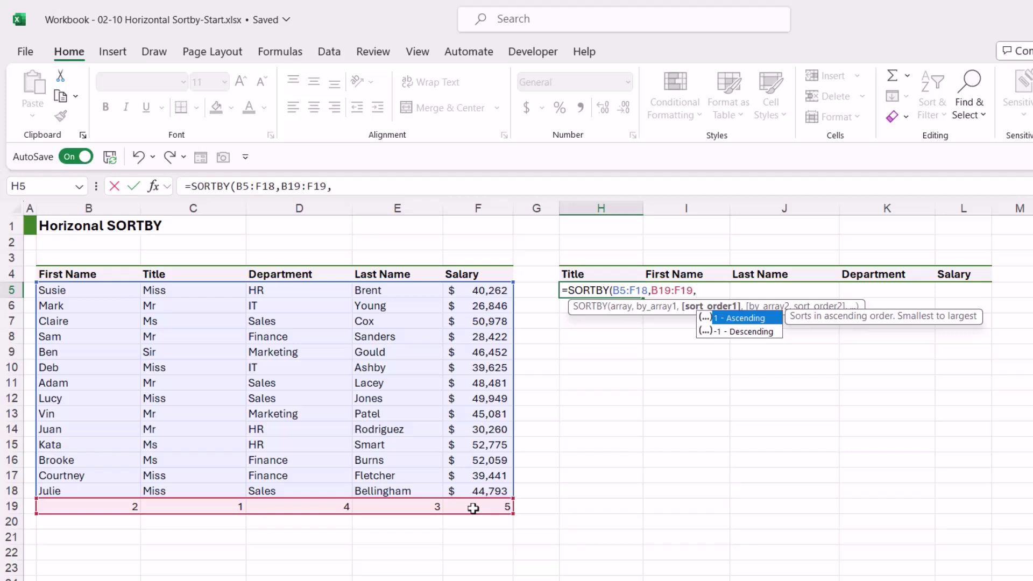
type("1)")
key("Return")
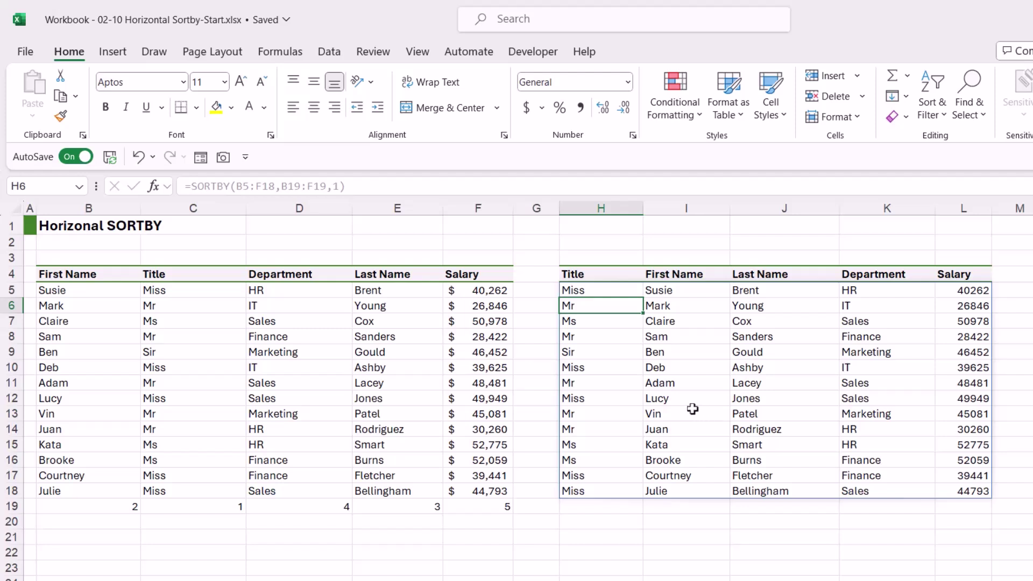
left_click(397, 567)
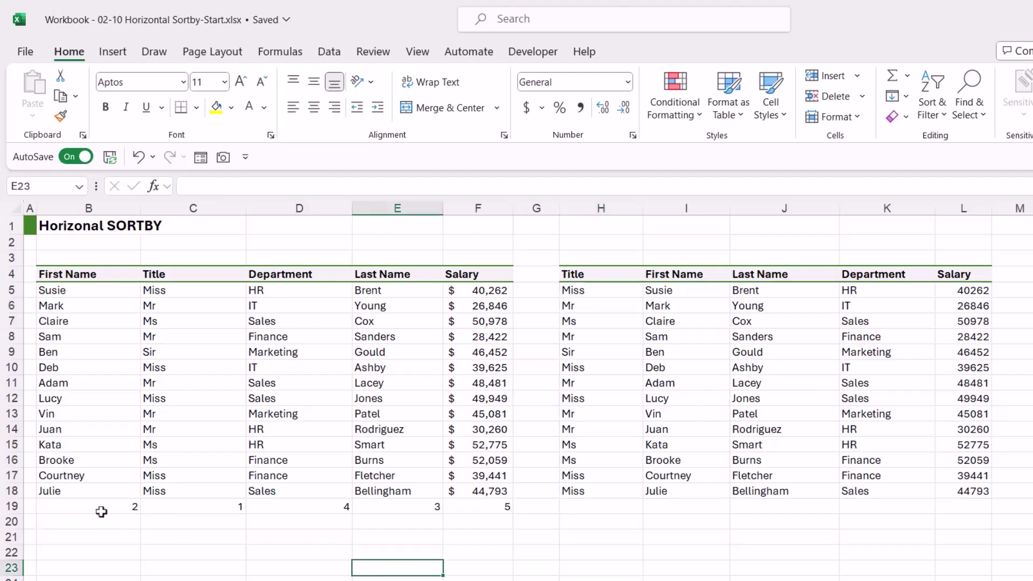
left_click_drag(101, 511, 474, 511)
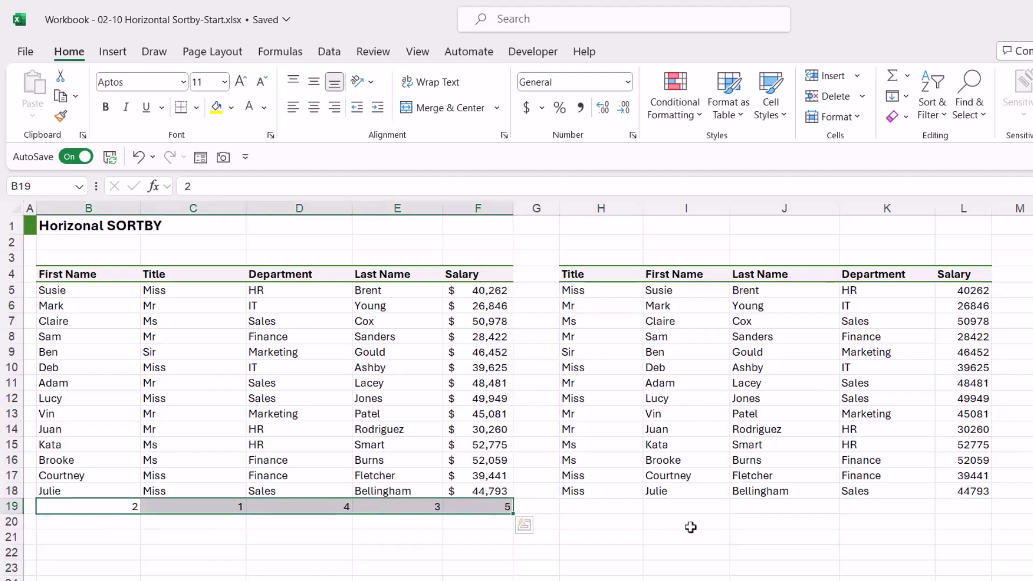
left_click(652, 355)
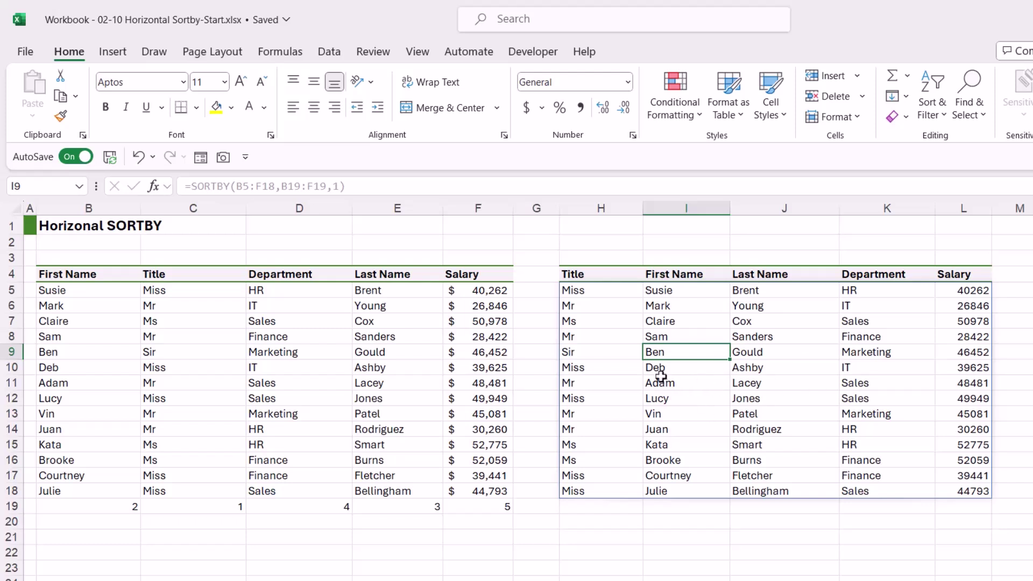
left_click(615, 274)
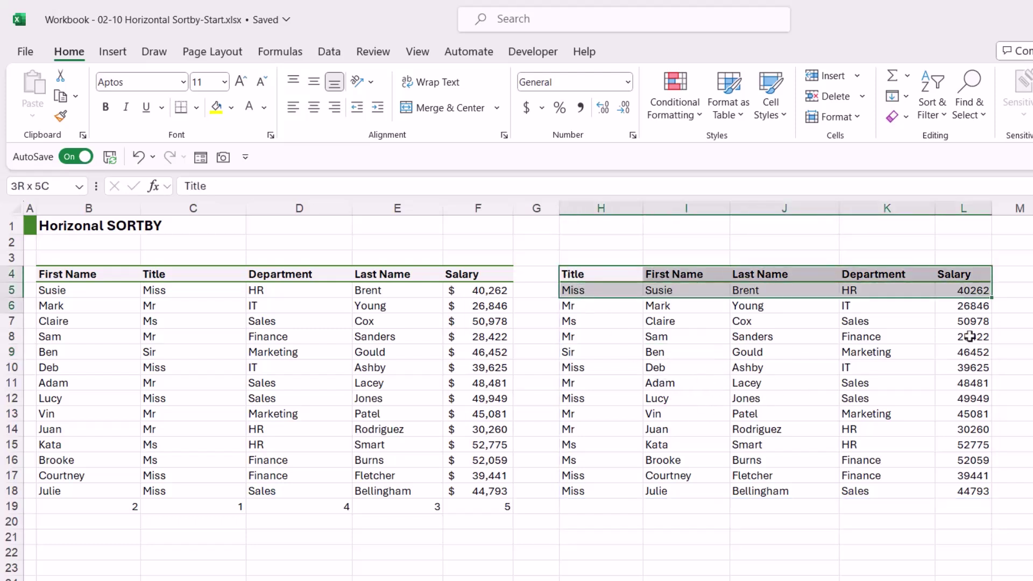
left_click_drag(970, 336, 963, 491)
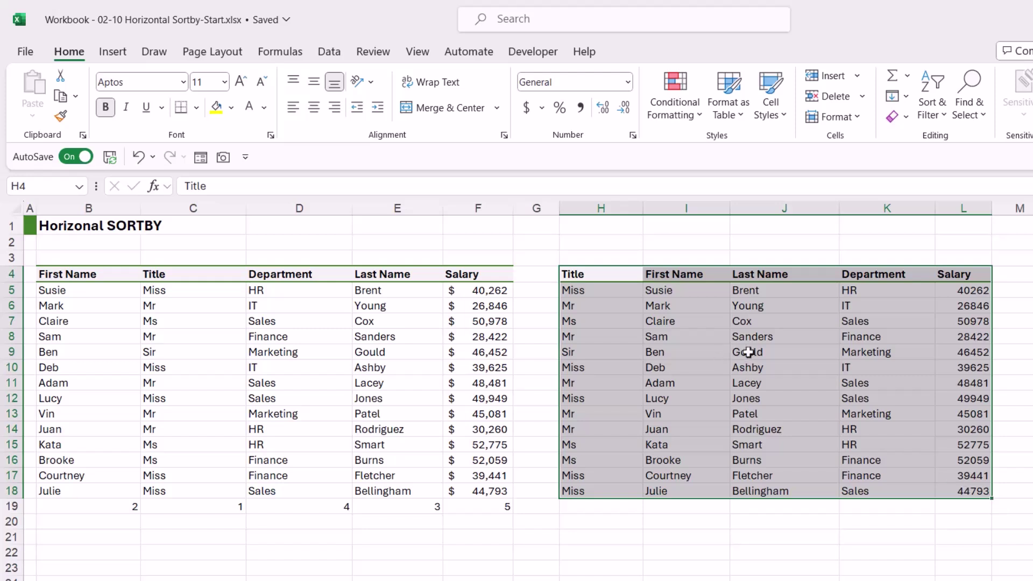
left_click(773, 350)
left_click(121, 511)
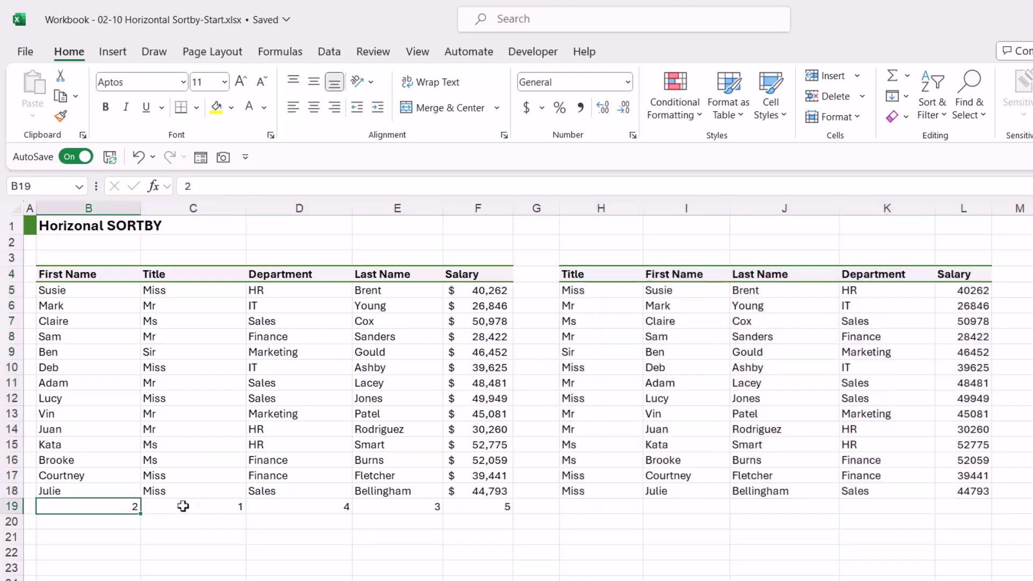
left_click(196, 505)
left_click(312, 506)
left_click(393, 510)
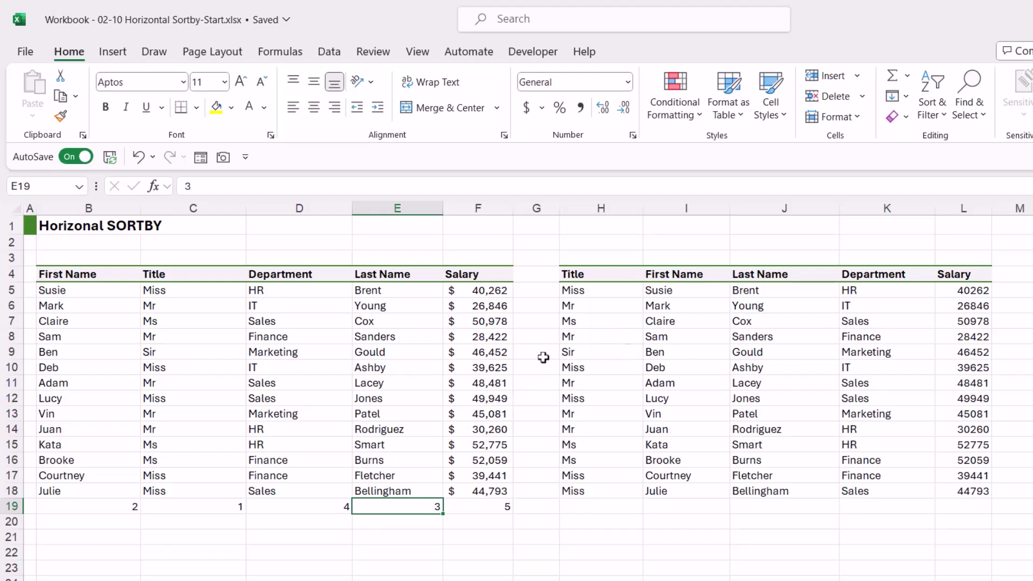
left_click(99, 508)
left_click_drag(182, 507, 479, 503)
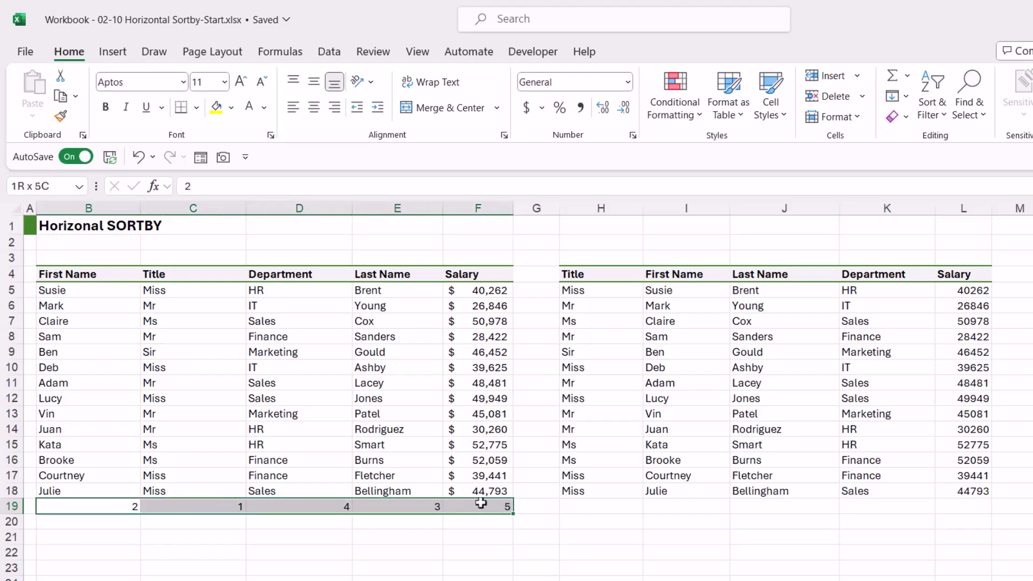
left_click(686, 368)
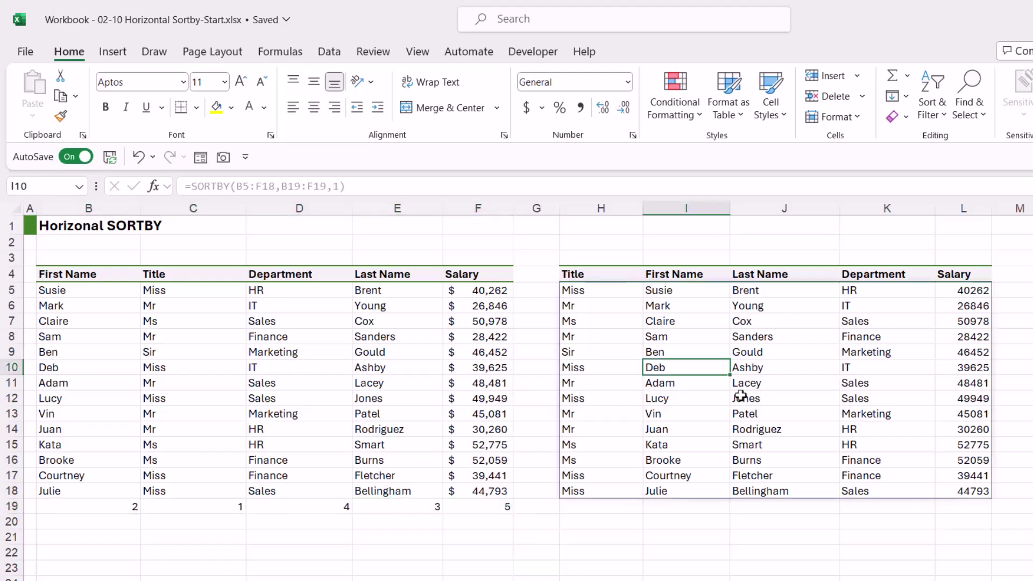
left_click(11, 506)
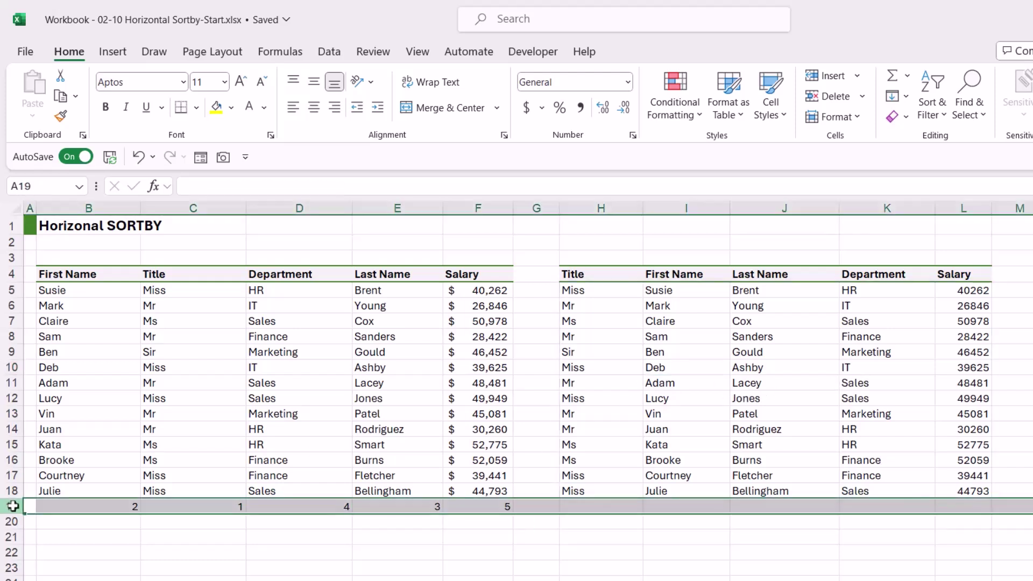
right_click(13, 506)
left_click(43, 444)
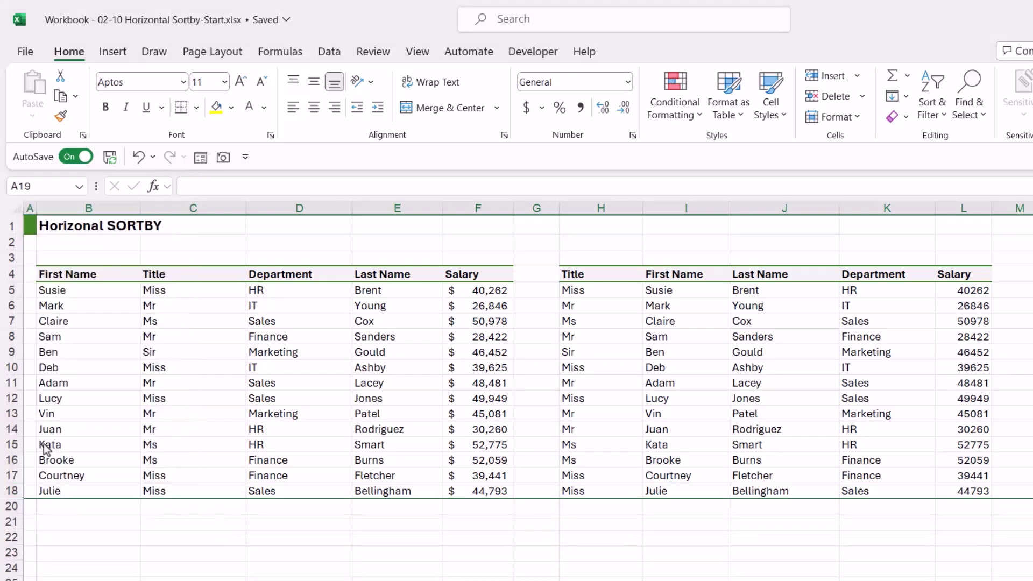
left_click(538, 543)
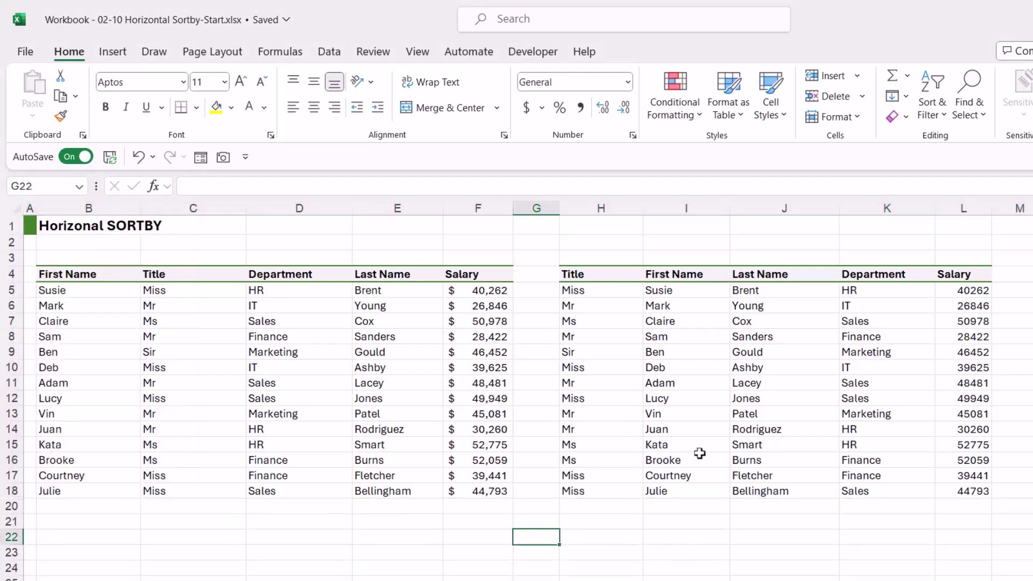
left_click_drag(12, 491, 11, 507)
right_click(13, 506)
left_click(60, 473)
left_click(538, 553)
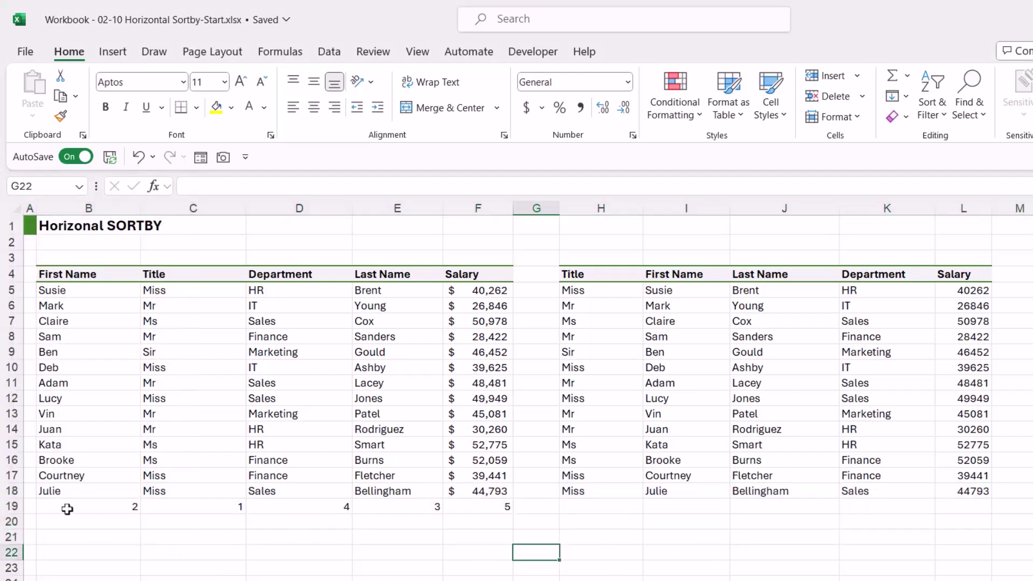
left_click_drag(67, 509, 497, 507)
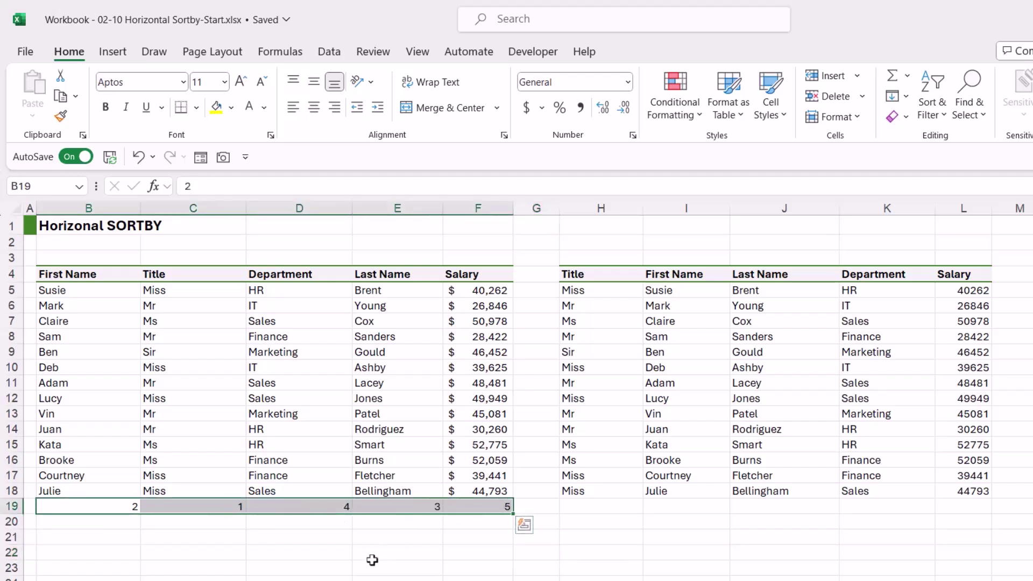
key("ctrl+1")
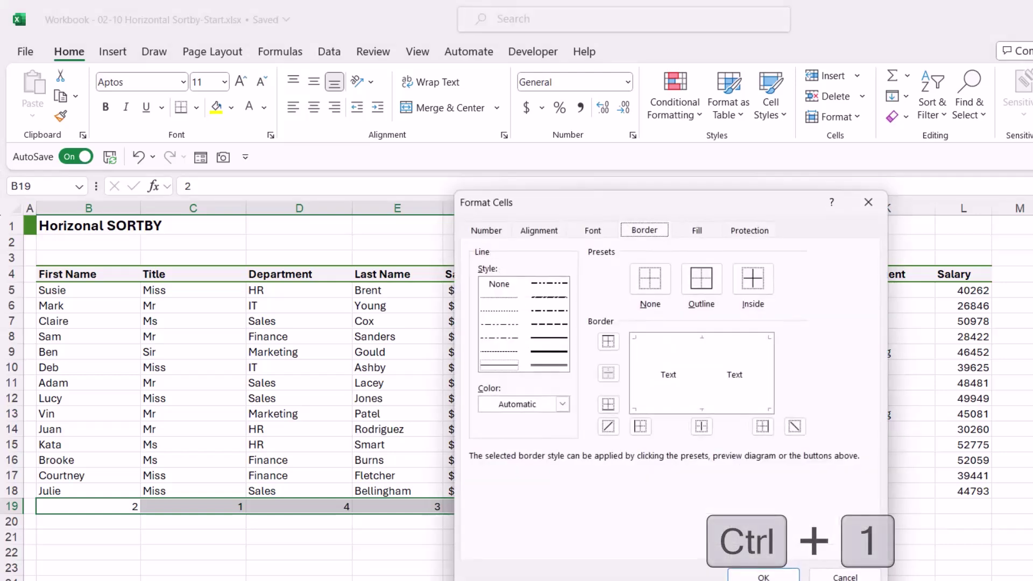
left_click_drag(595, 206, 563, 205)
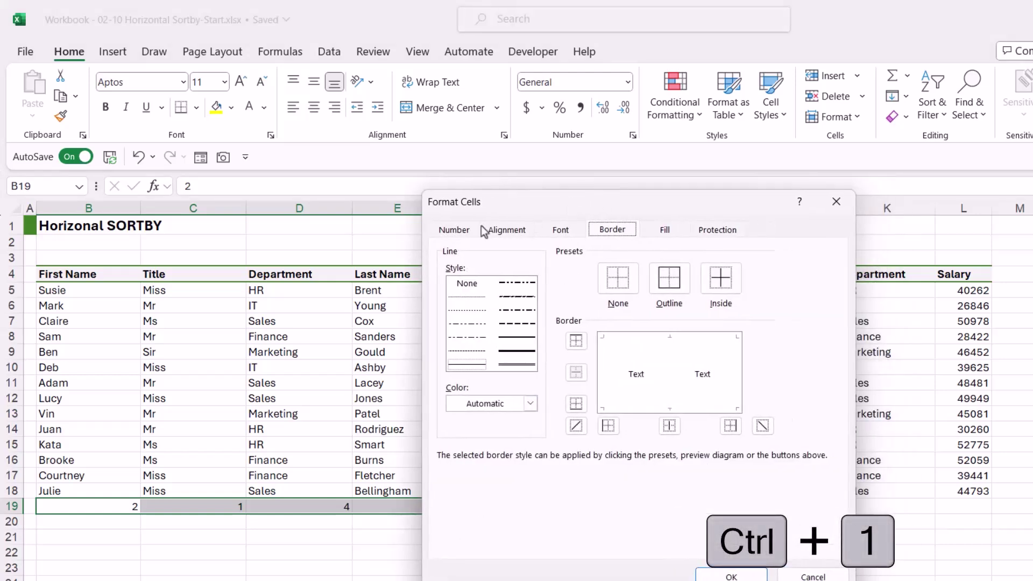
left_click(457, 230)
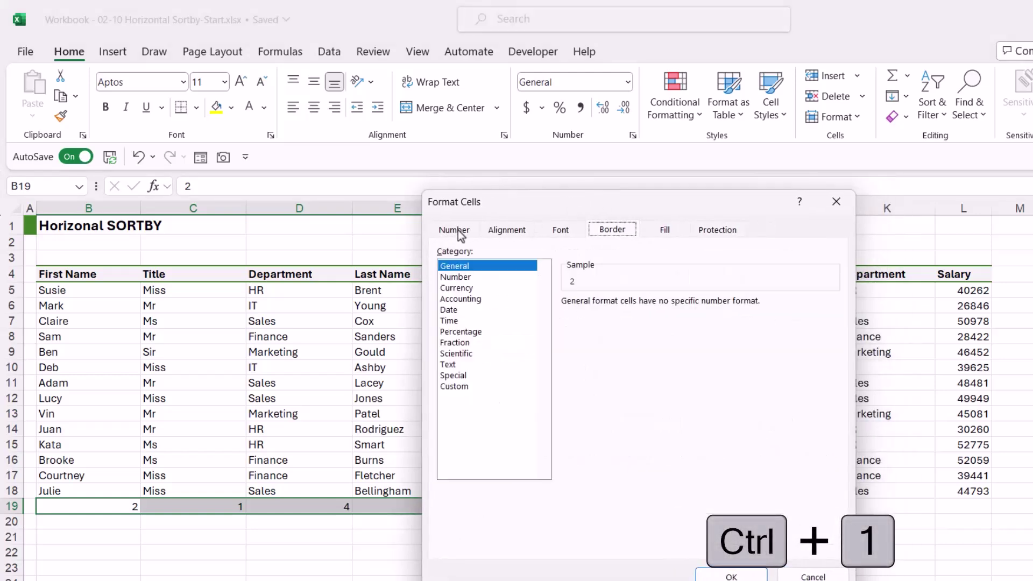
left_click(470, 387)
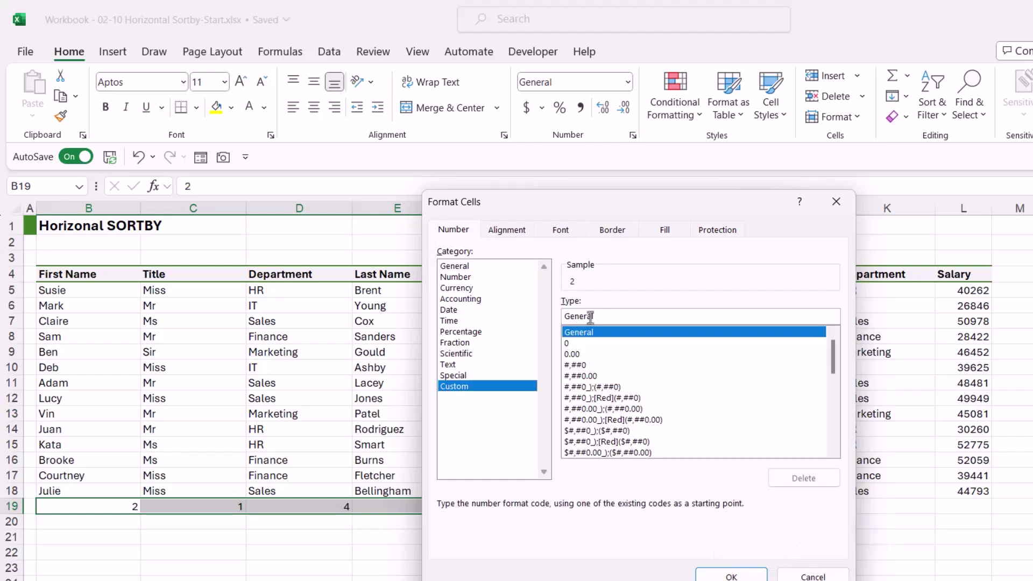
left_click_drag(602, 318, 542, 321)
type(";;;")
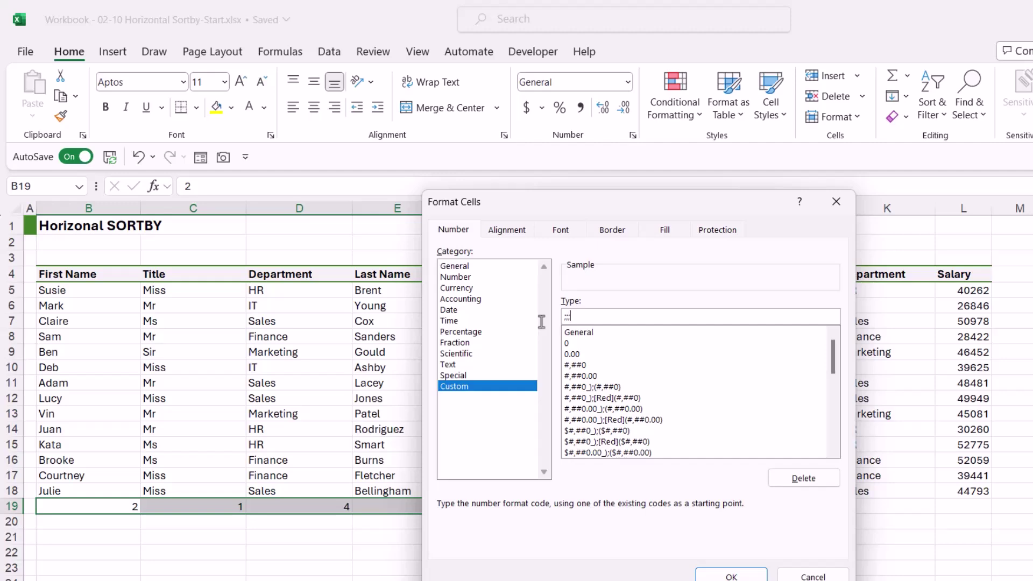
left_click(729, 575)
left_click(314, 567)
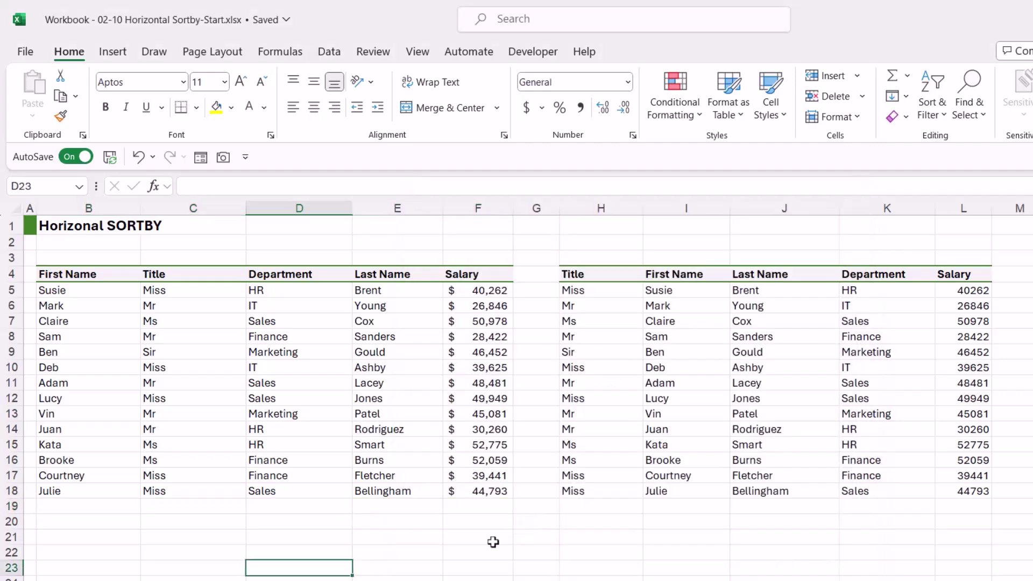
Drag the helper numbers from B19:F19 up to B3:F3
left_click(138, 156)
left_click(138, 157)
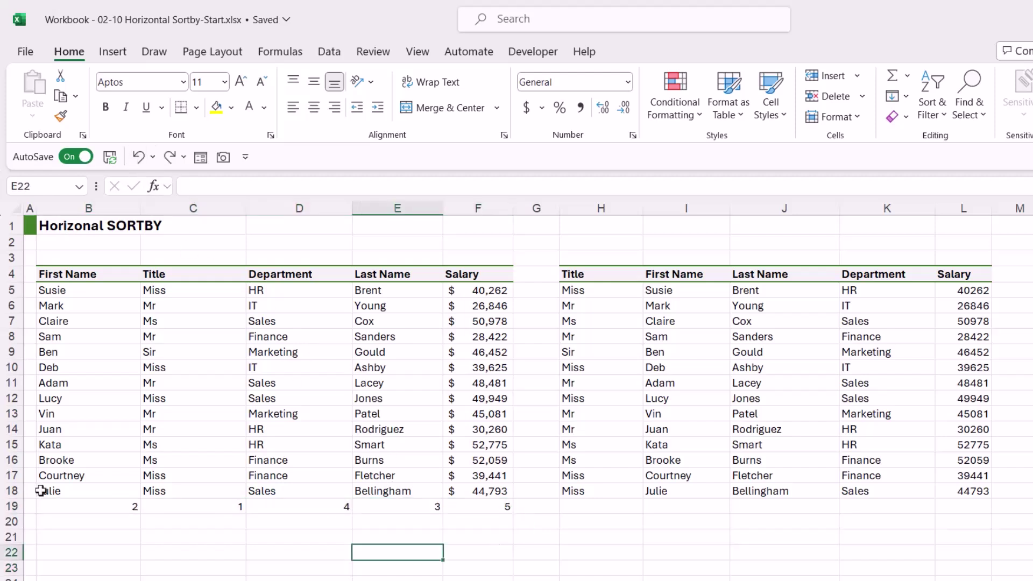
left_click_drag(69, 509, 476, 509)
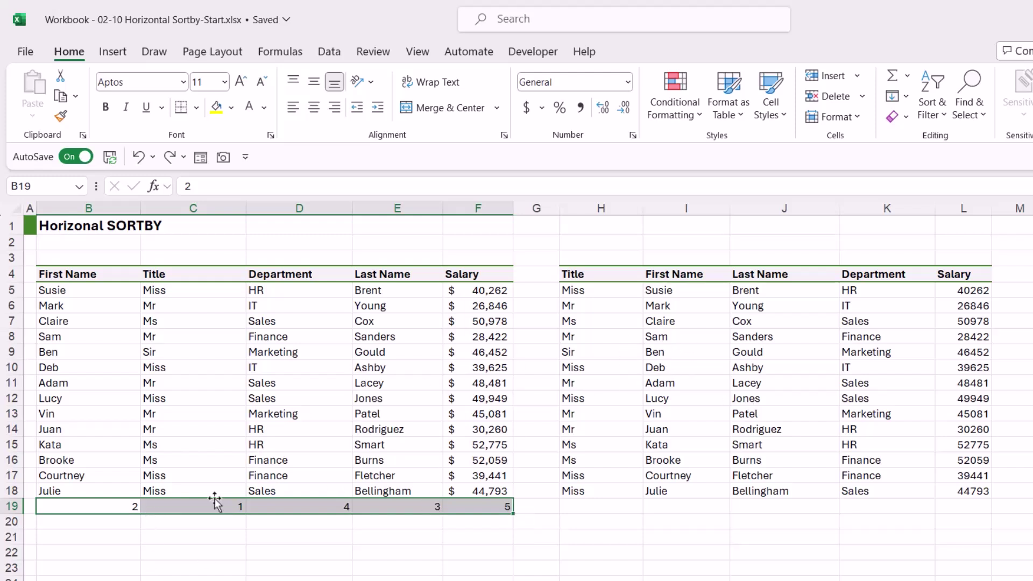
left_click_drag(215, 498, 216, 259)
Confirm the formula now reads =SORTBY(B5:F18,B3:F3,1), then select B19
left_click(609, 335)
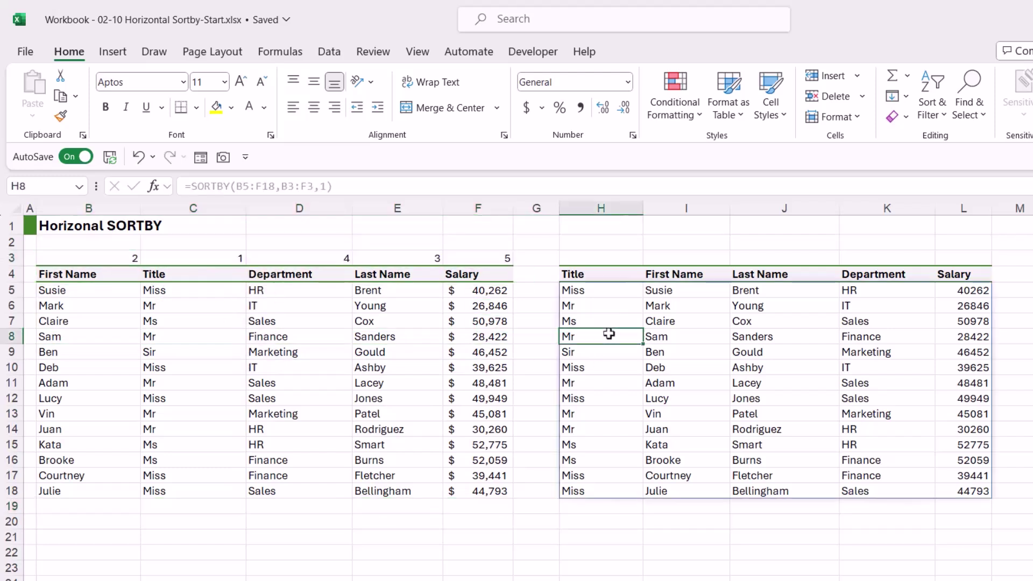
left_click(622, 291)
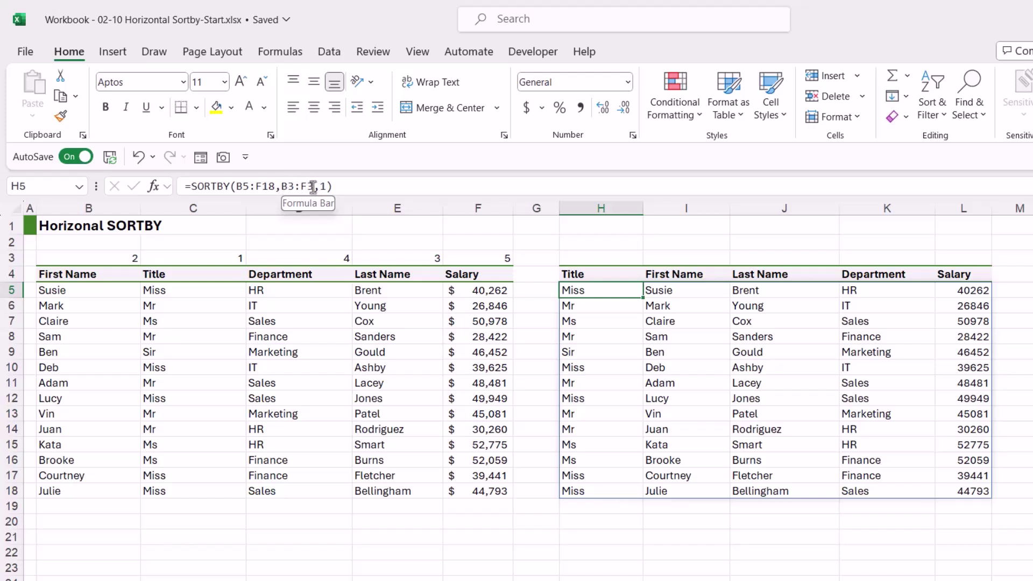
left_click(253, 429)
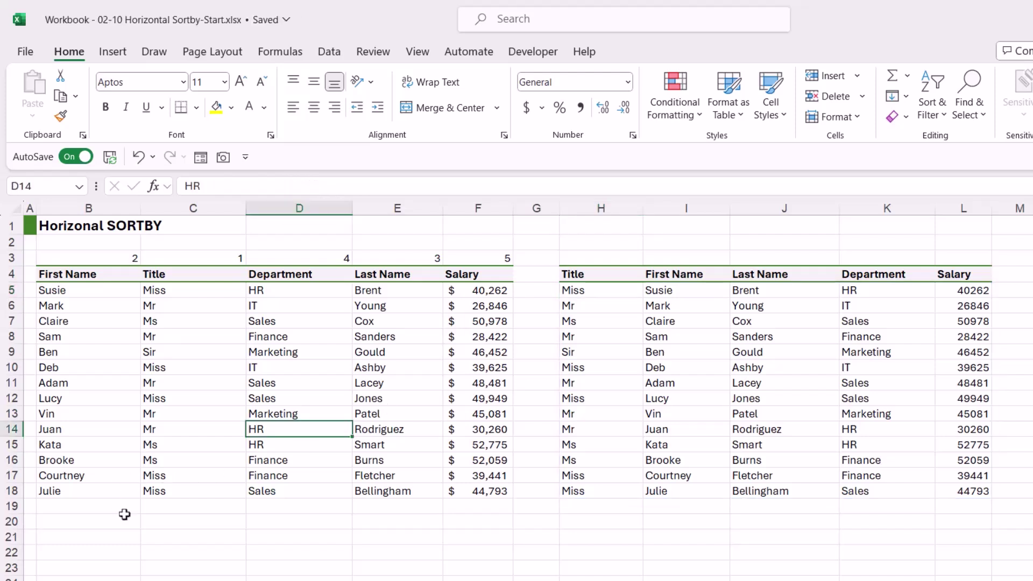
left_click(87, 507)
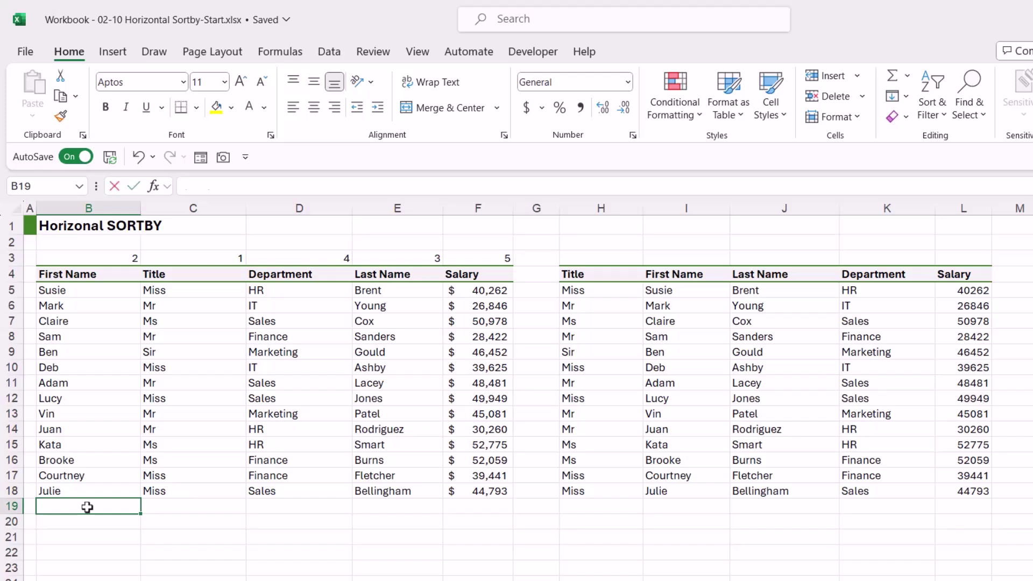
type("Max")
key("Tab")
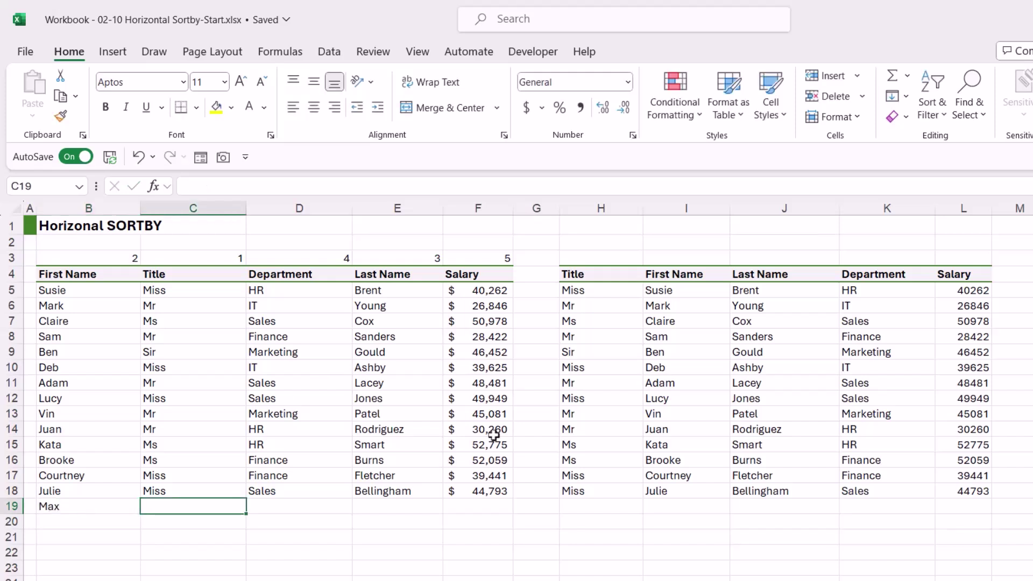
left_click(67, 511)
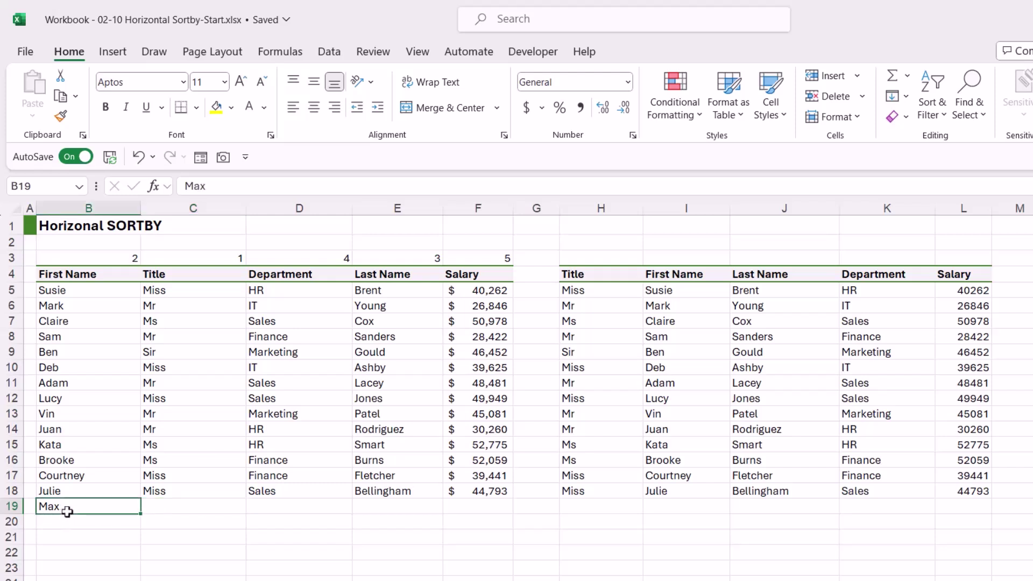
key("ctrl+z")
left_click(261, 365)
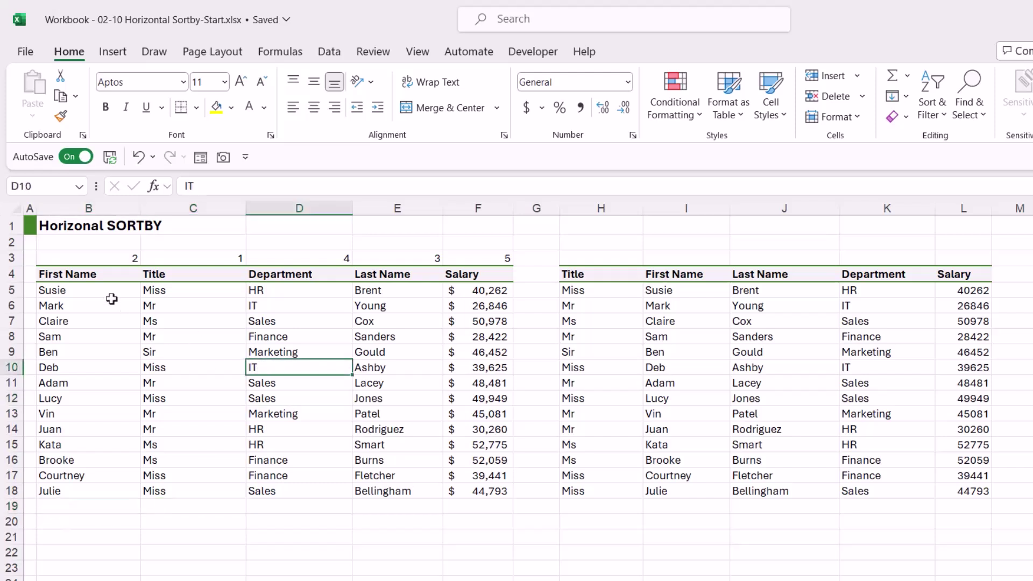
left_click_drag(90, 275, 484, 491)
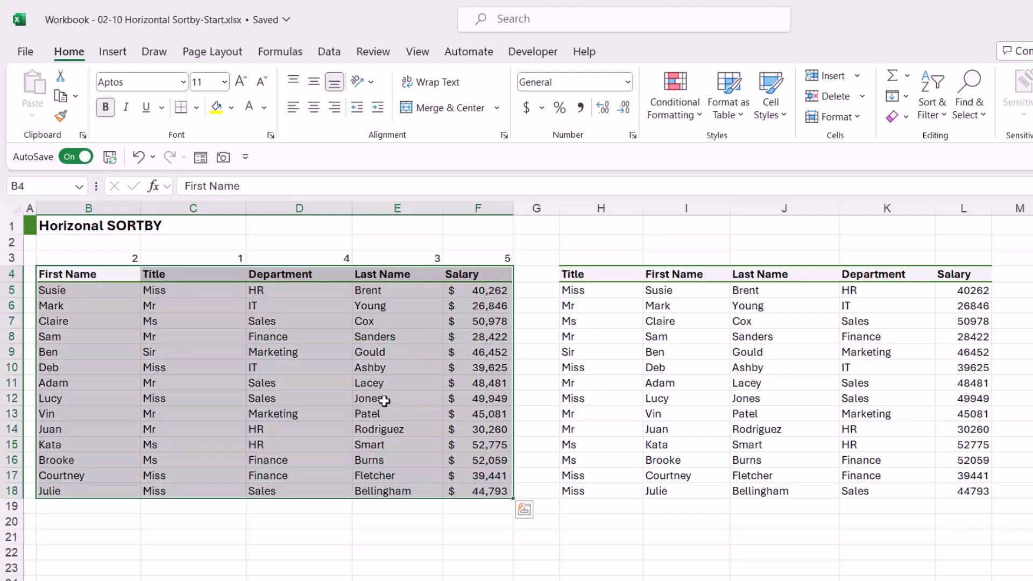
left_click(667, 336)
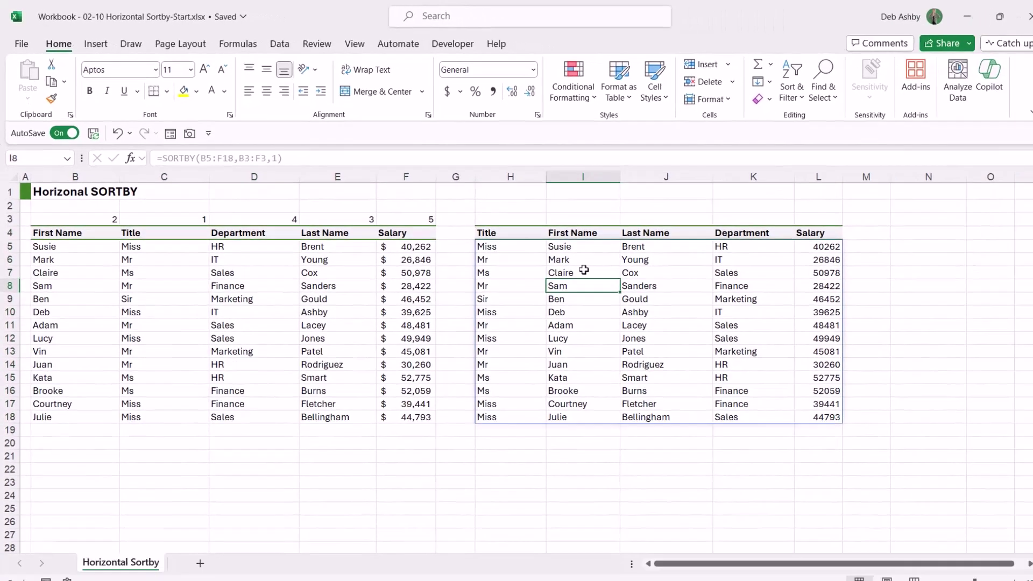